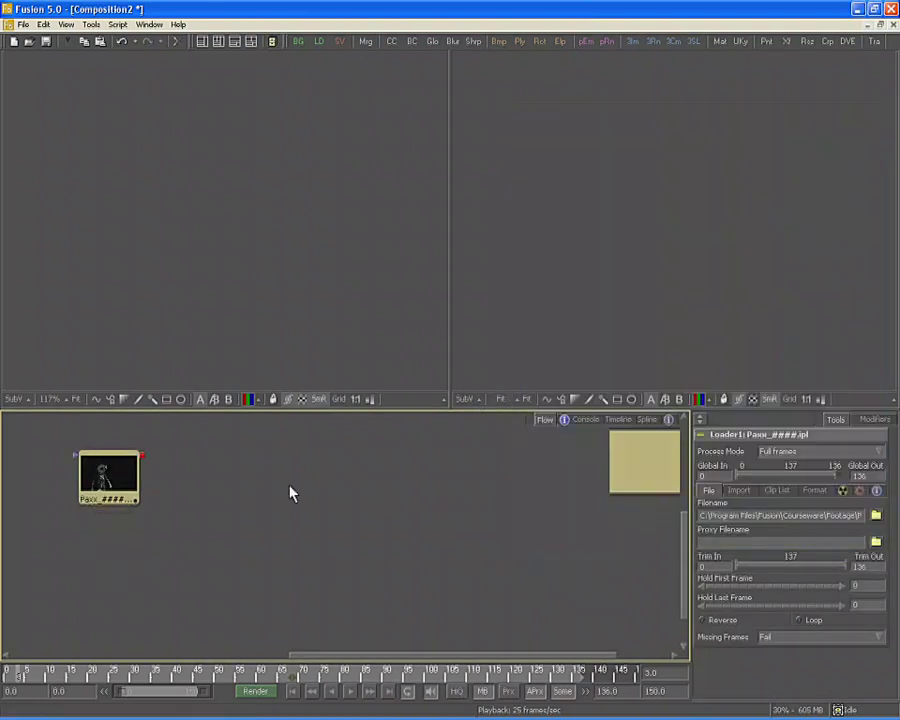
- Browse to the Paxx footage folder and load the Paxx_0000.ipl image sequence into the loader
click(876, 515)
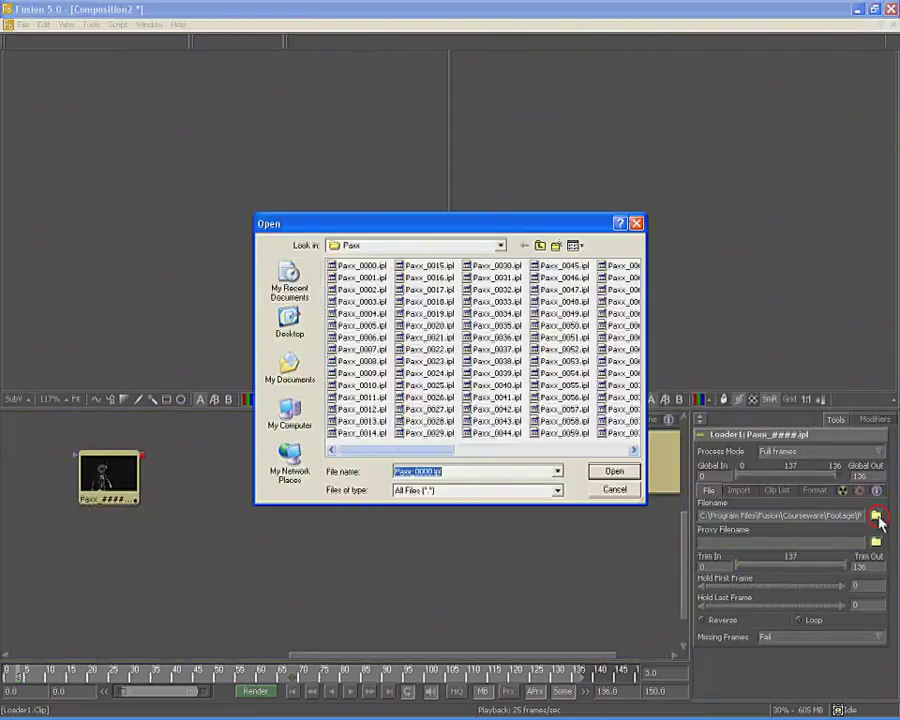
click(352, 246)
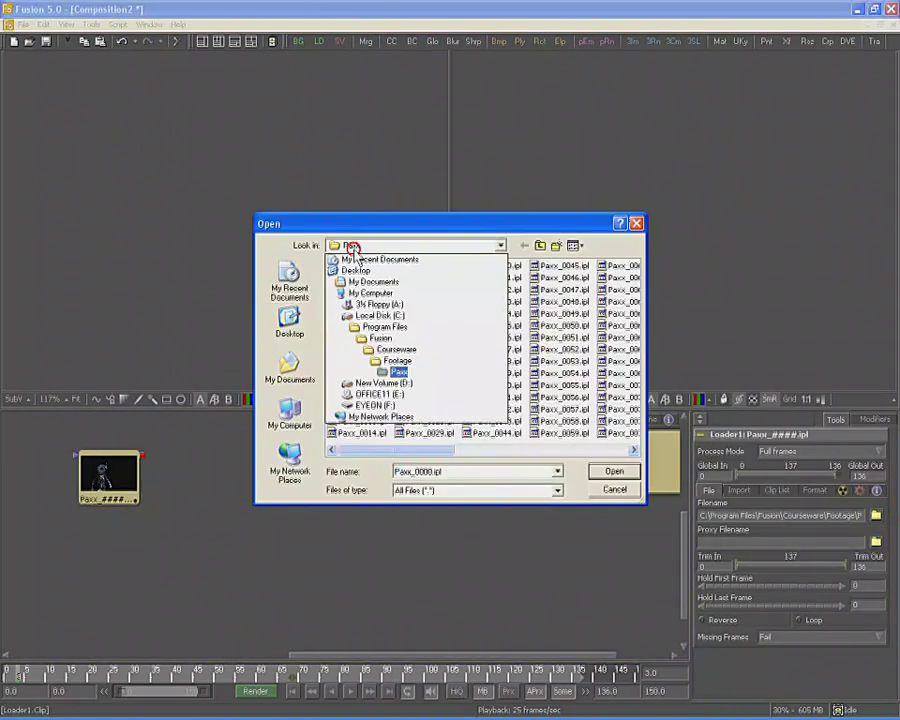
click(400, 372)
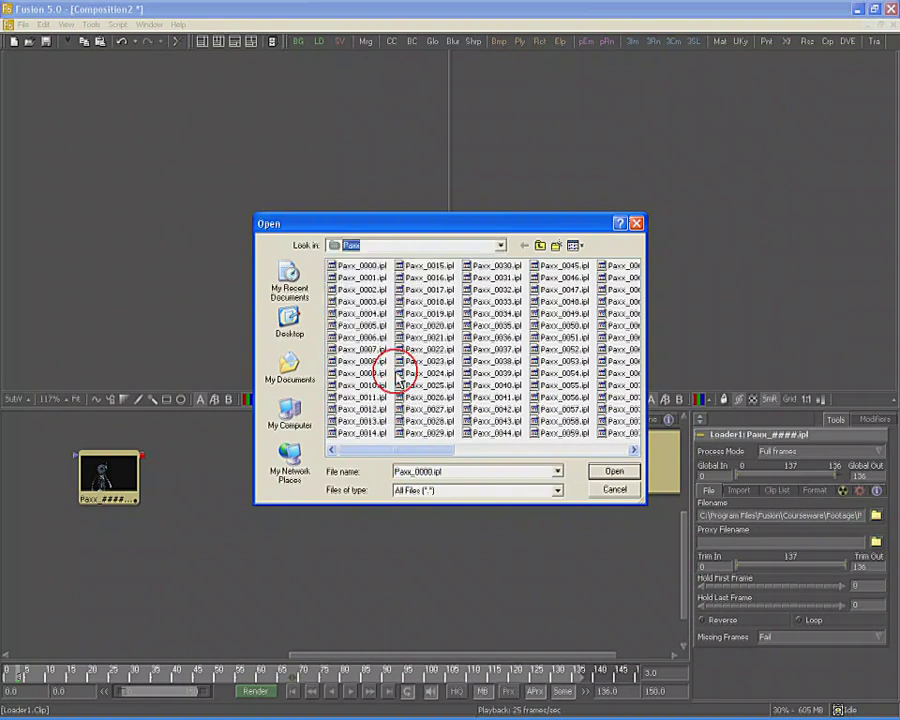
double_click(372, 307)
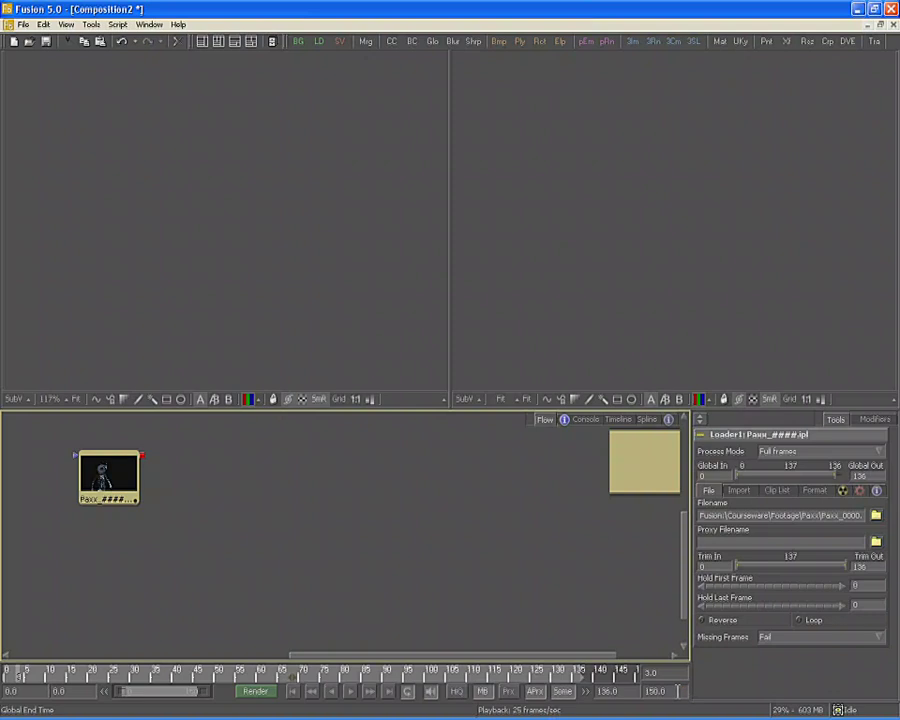
click(655, 691)
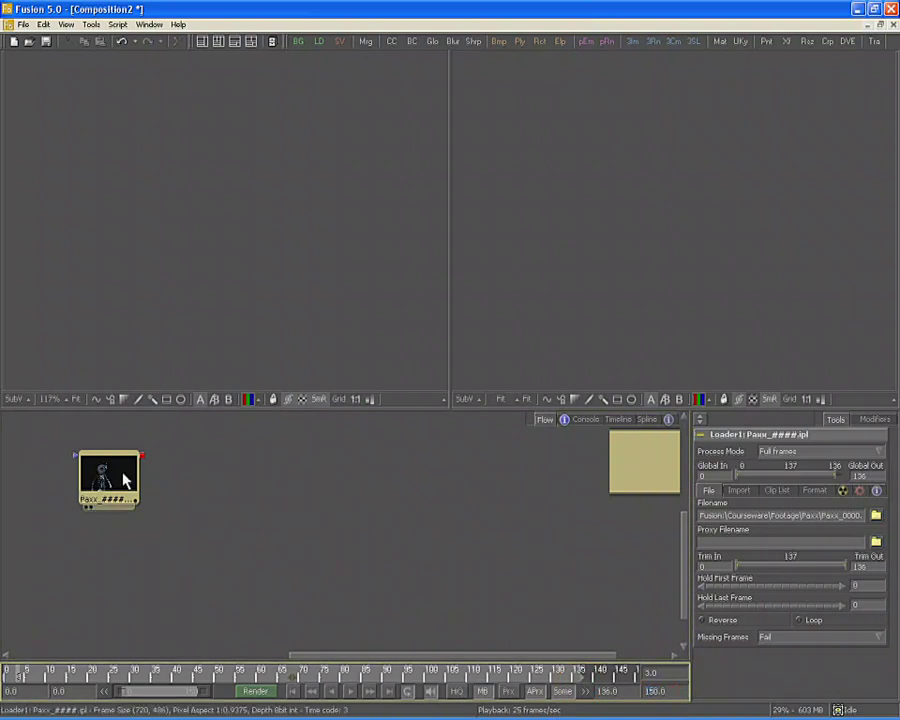
- Check the loader's frame size, then set the composition's default frame format to NTSC (D1) and save the preferences
mouse_move(125, 480)
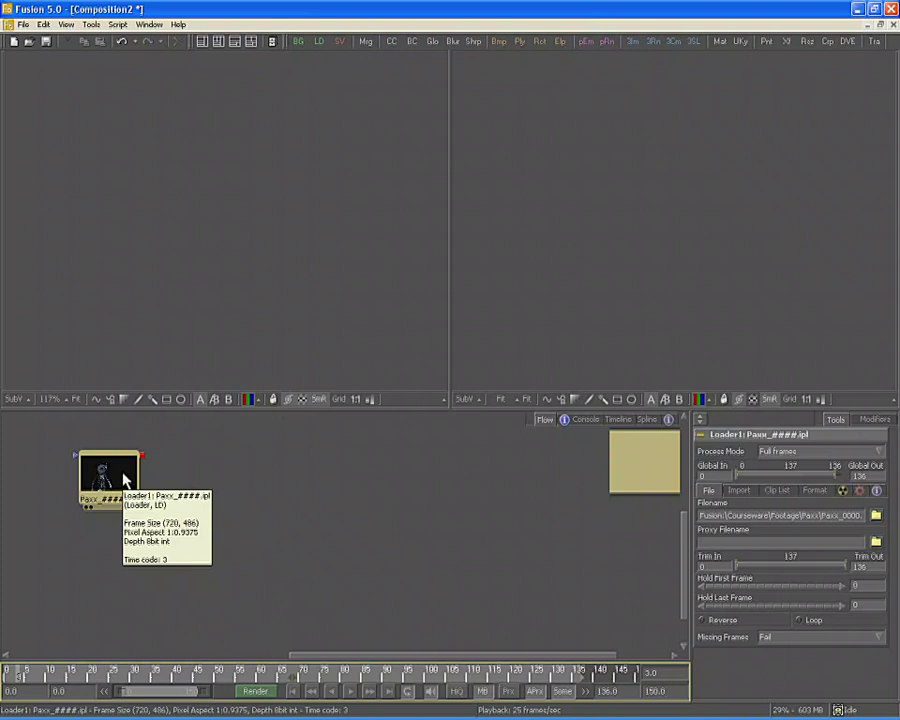
click(22, 24)
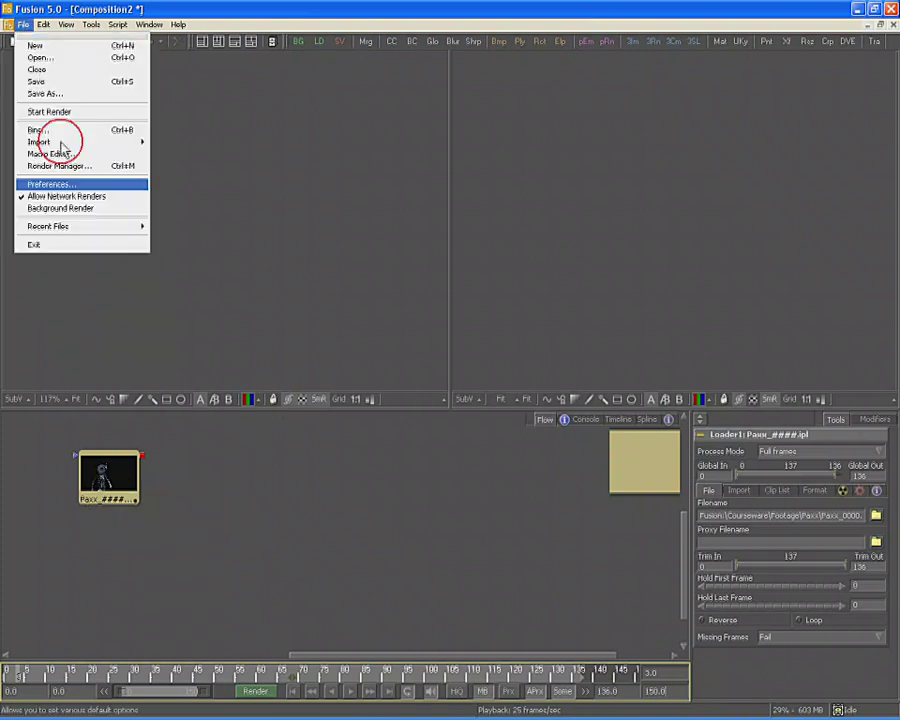
click(50, 184)
click(297, 223)
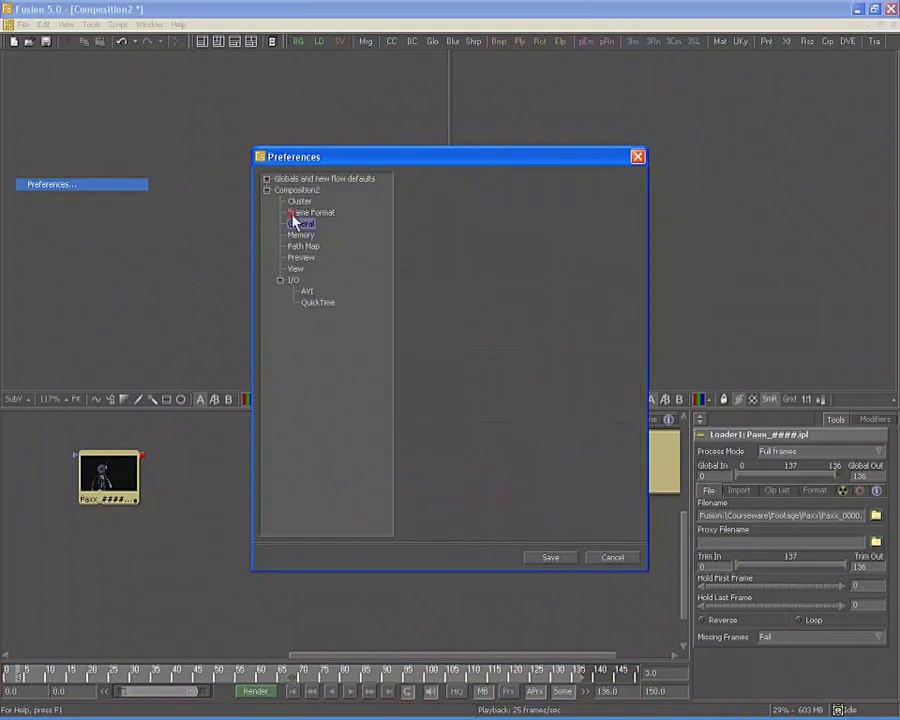
click(566, 182)
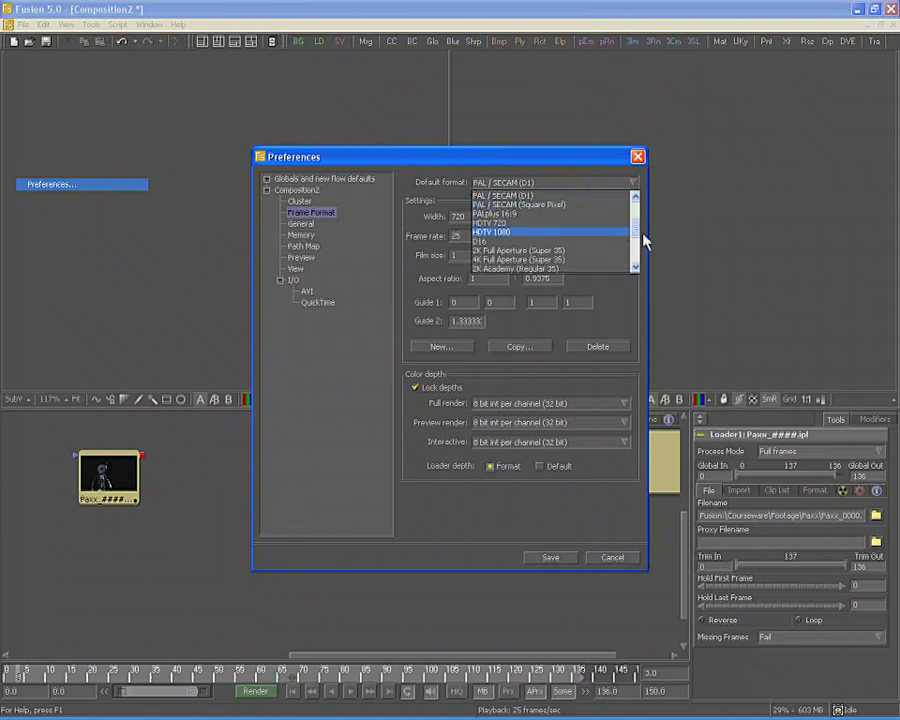
scroll(636, 225, up, 2)
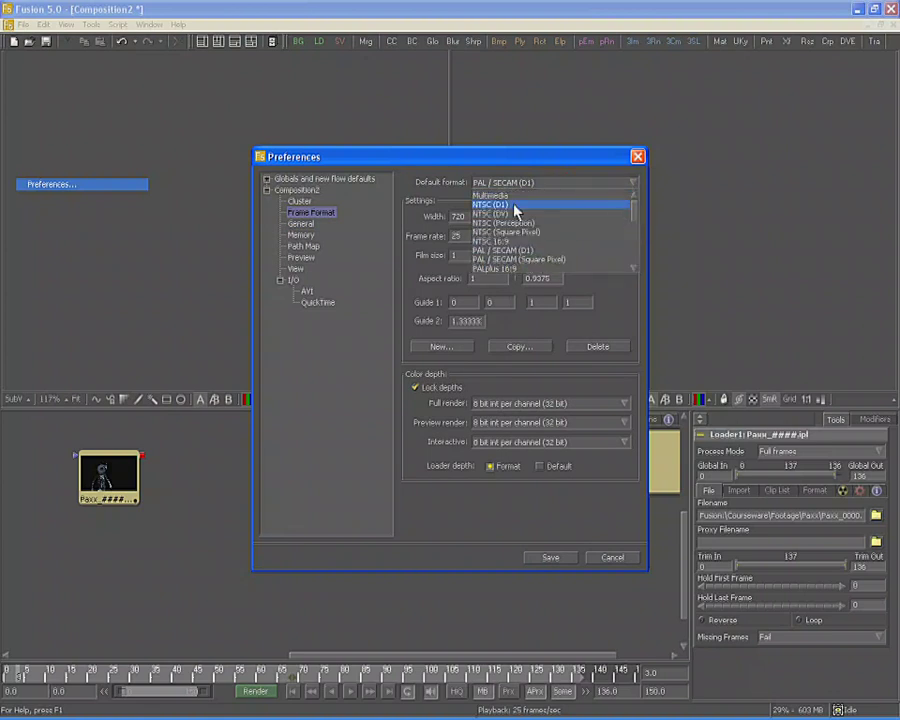
click(517, 206)
click(553, 558)
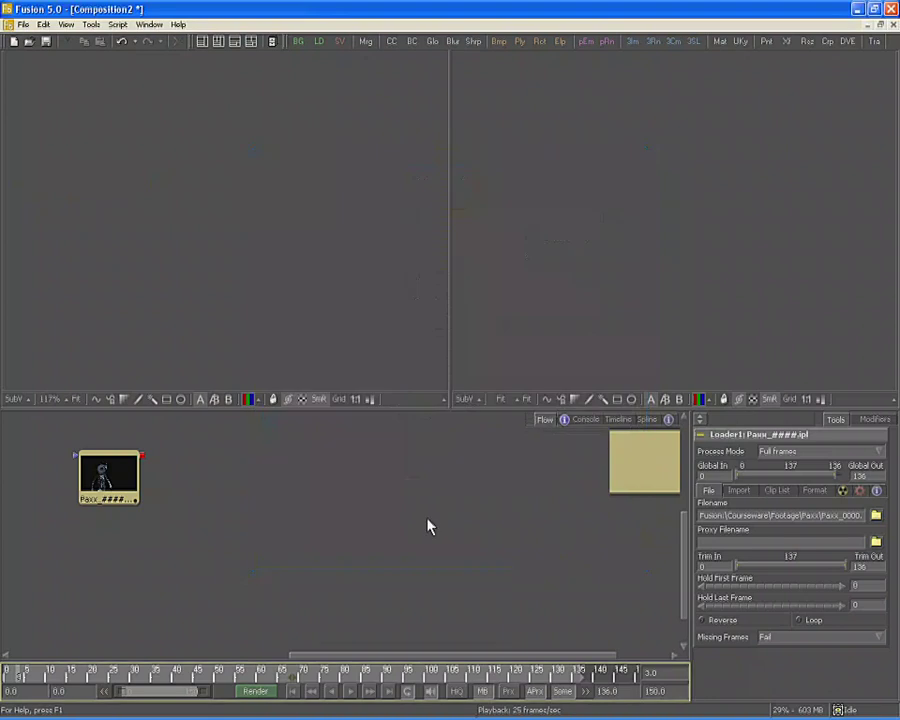
- Show the Paxx loader in the first viewer and inspect its alpha channel, returning to the colour view
click(116, 486)
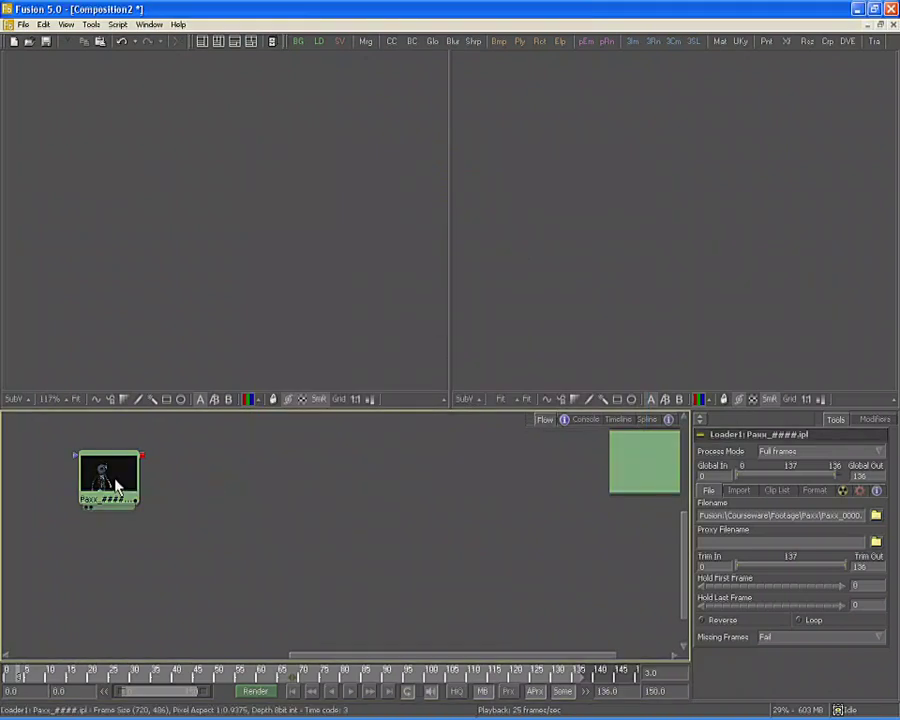
drag(116, 486, 201, 201)
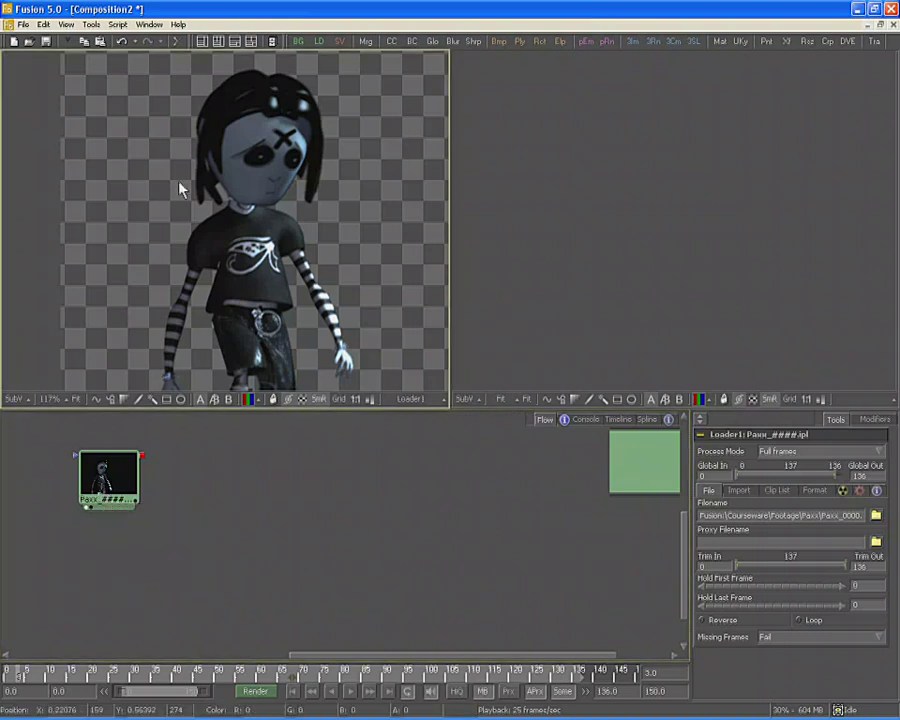
key(a)
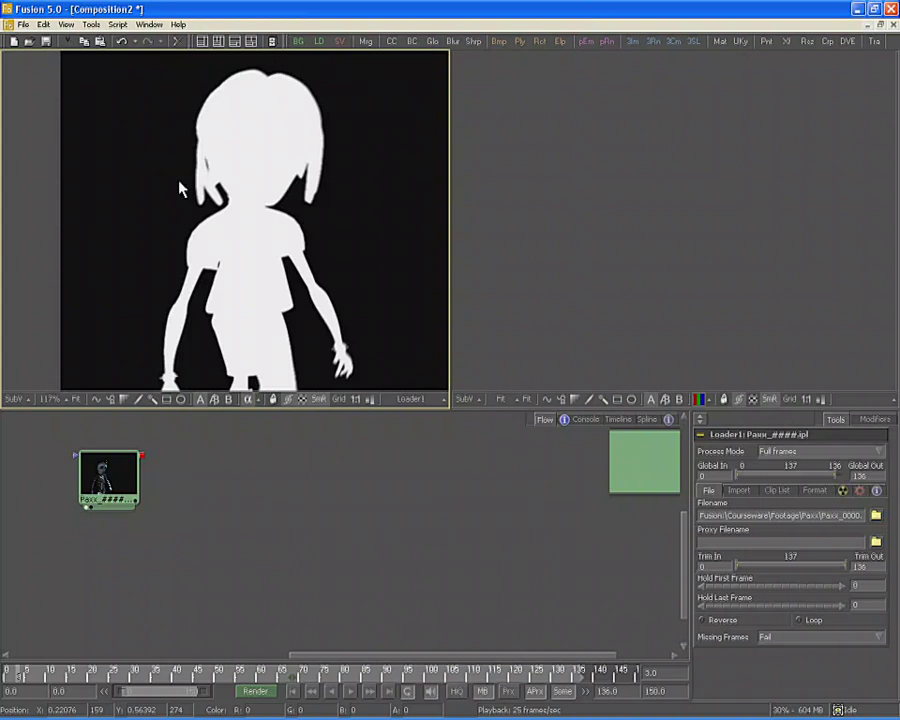
key(c)
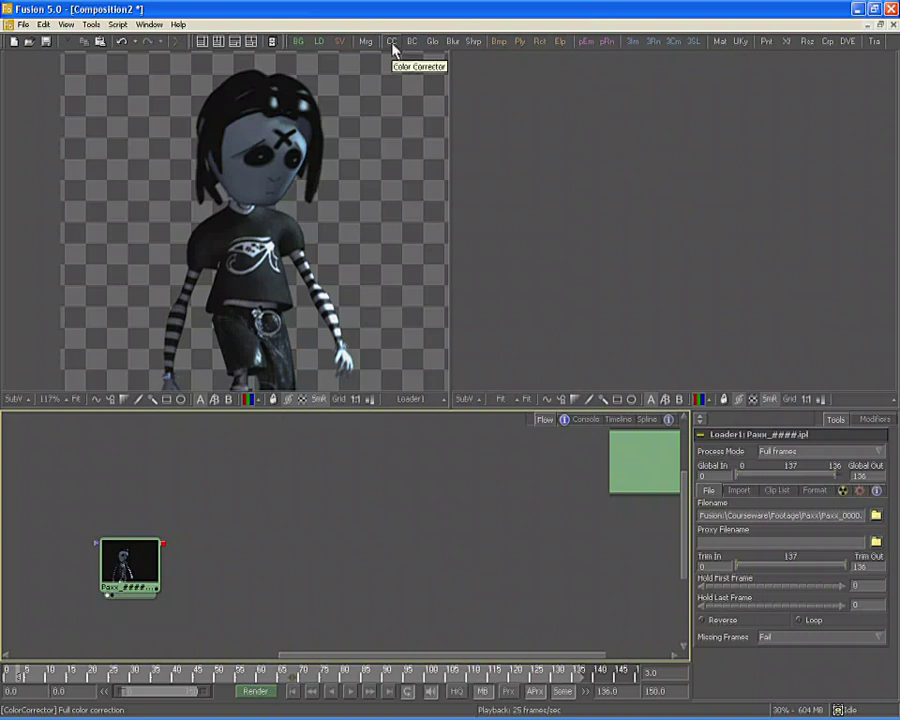
- Add a Color Corrector after the Paxx loader, show it in the viewer, and tint it red with tint about 0.90 and strength 1.0
drag(392, 48, 265, 193)
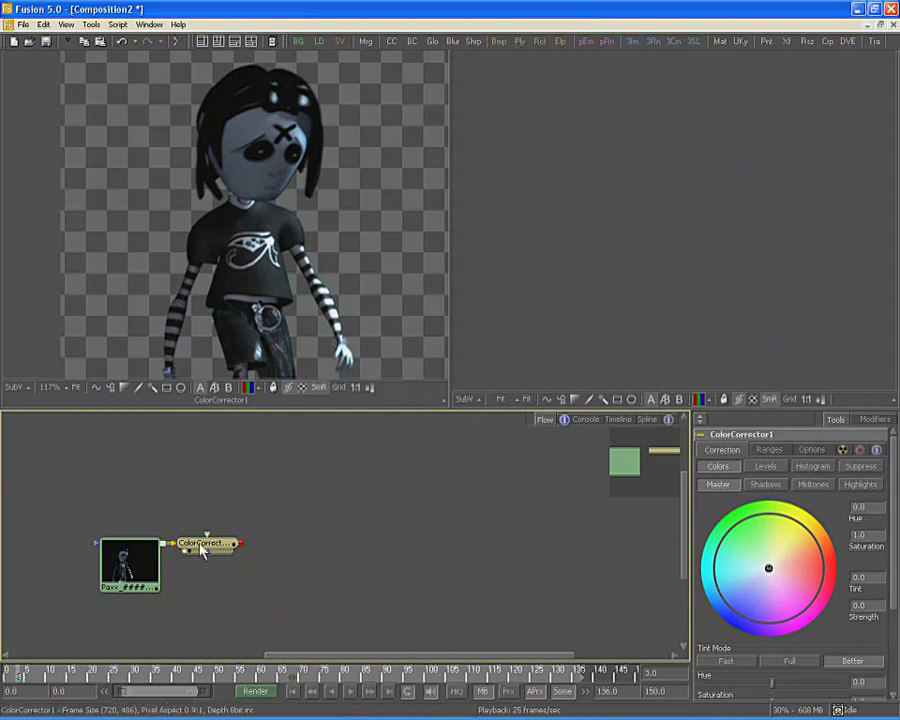
drag(200, 544, 228, 553)
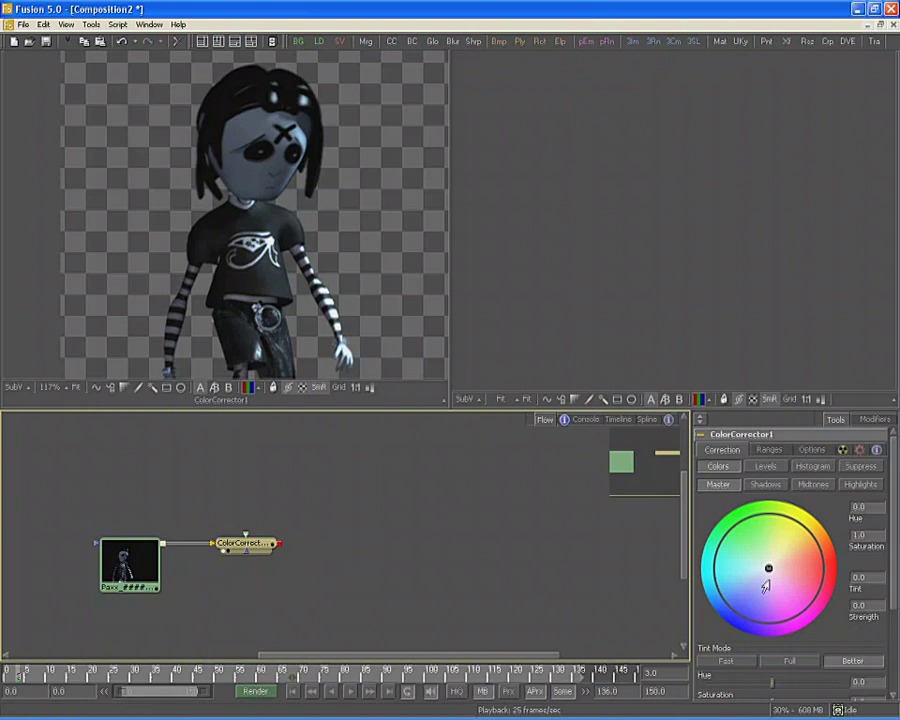
drag(768, 572, 821, 574)
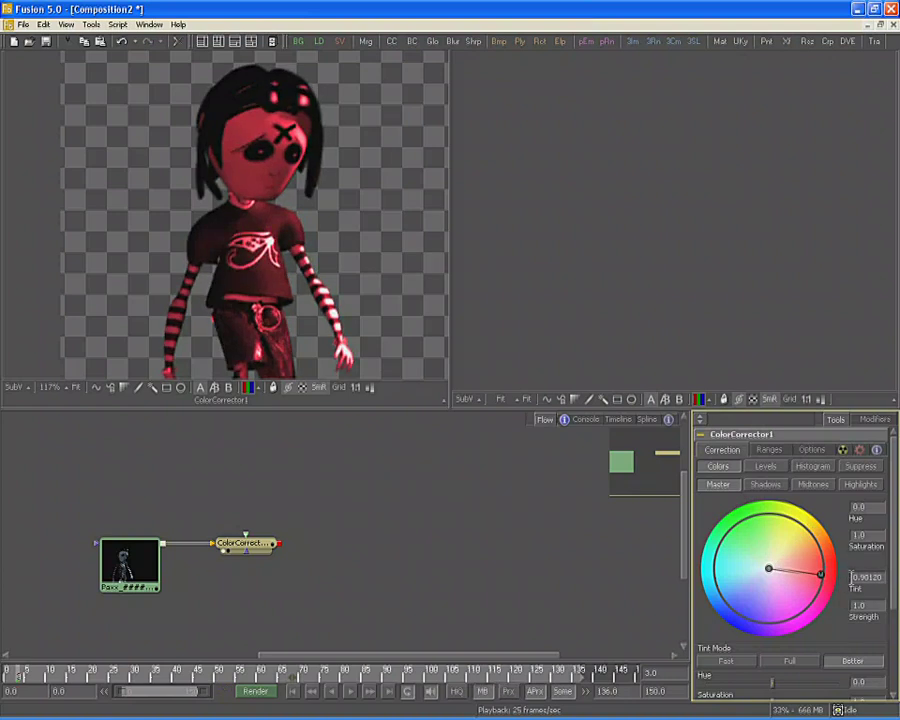
- Add a FastNoise creator tool above the Color Corrector in the flow and show it in the second viewer
right_click(250, 452)
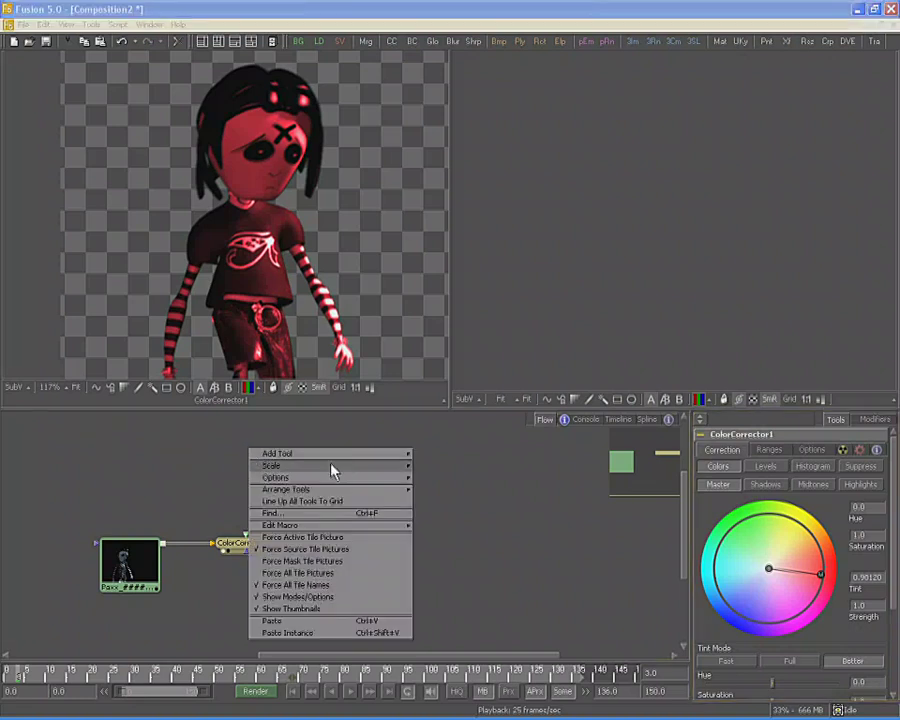
mouse_move(405, 457)
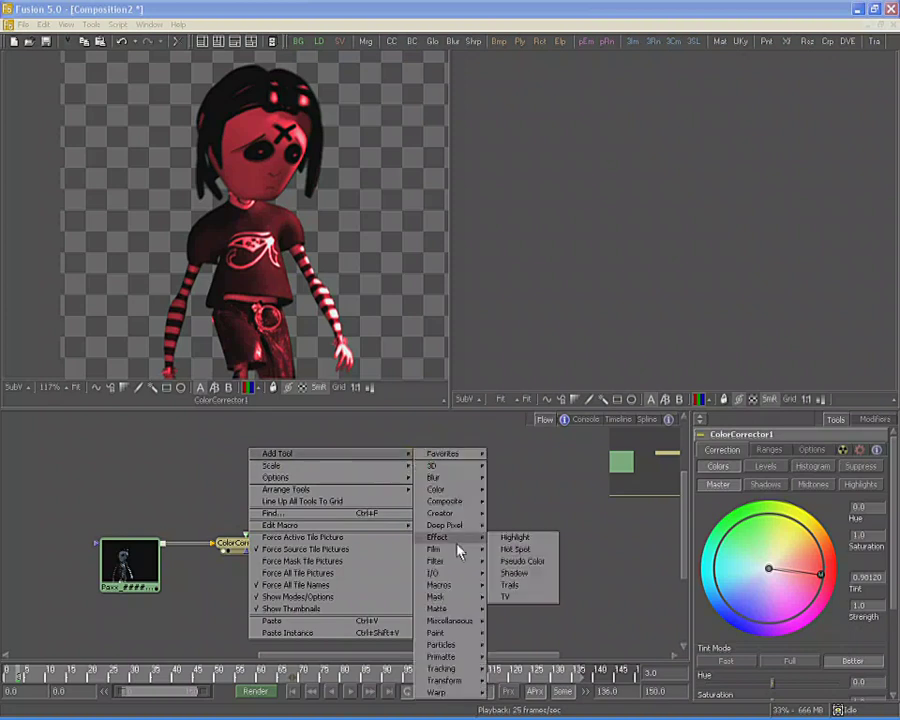
mouse_move(462, 514)
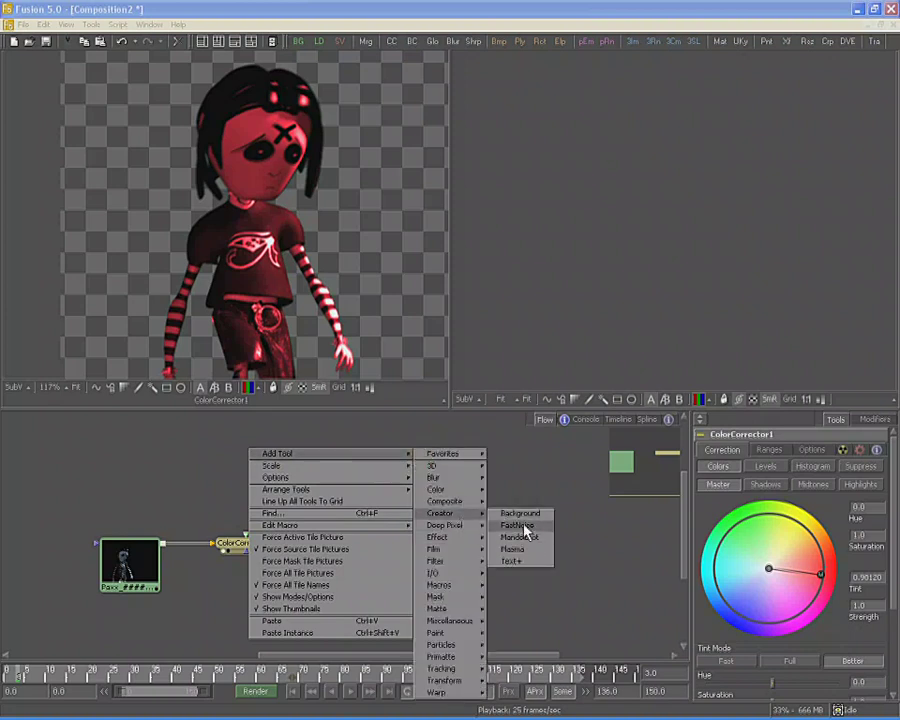
click(519, 525)
drag(250, 477, 554, 297)
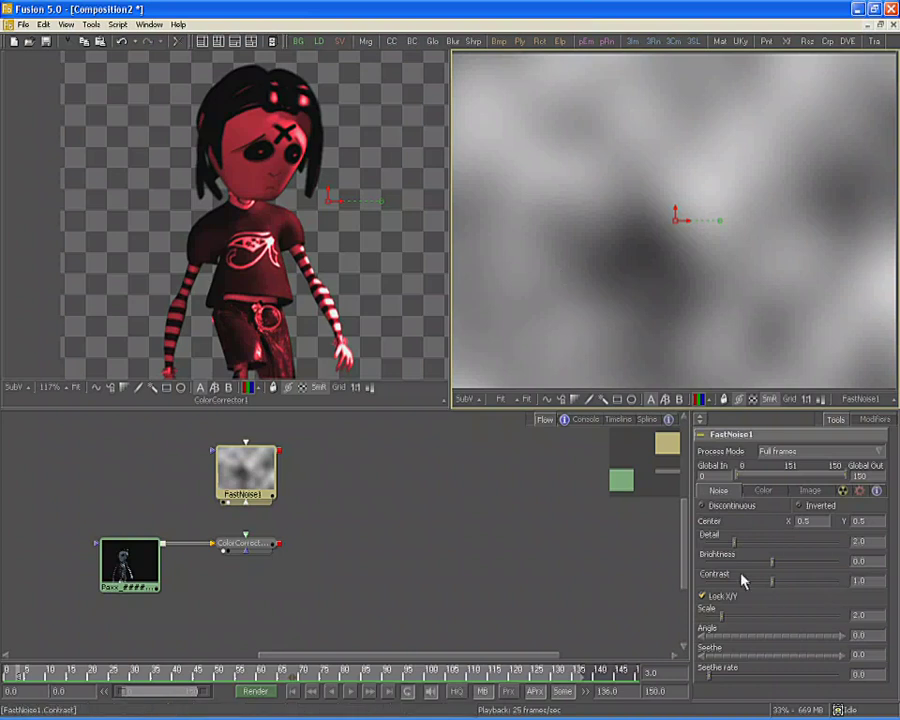
- Set the FastNoise detail to about 5.58, scale 3.31, seethe 0.12 and seethe rate 0.10, and play back the animation
drag(737, 545, 780, 546)
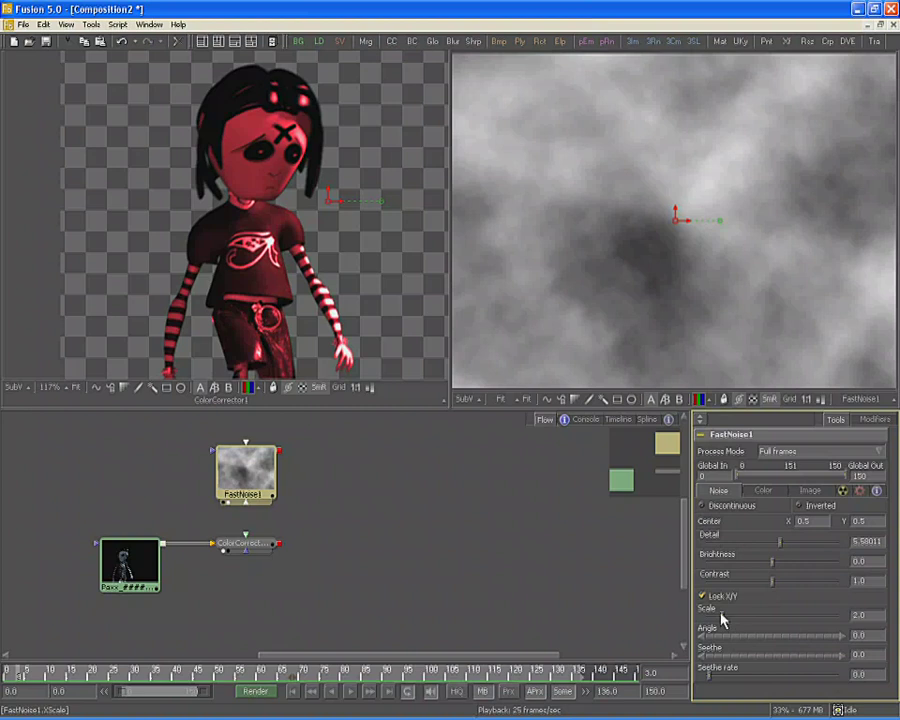
drag(721, 613, 729, 615)
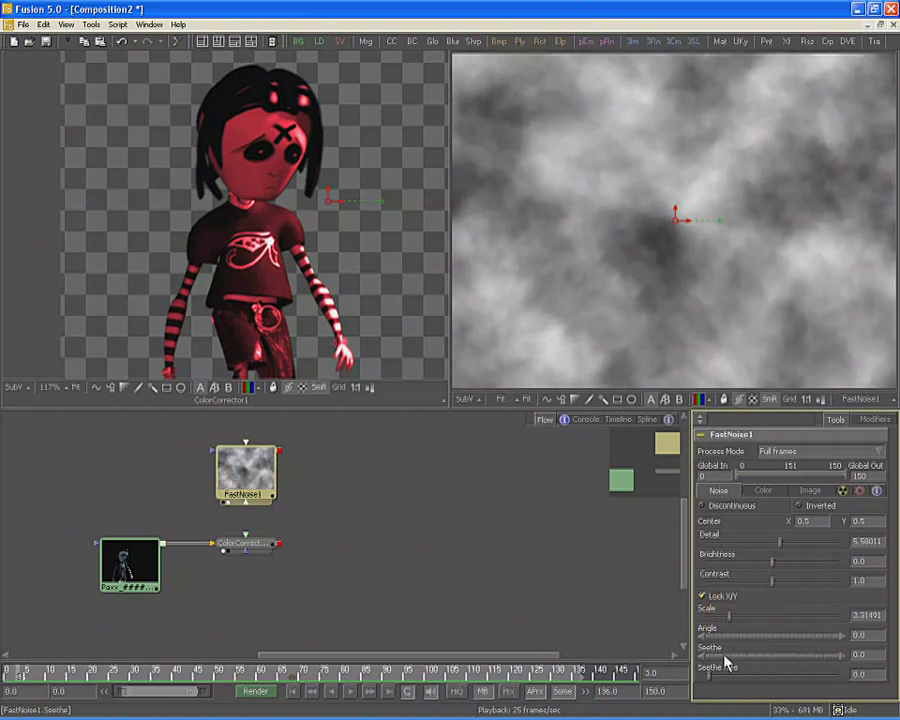
mouse_move(727, 662)
mouse_down()
mouse_move(804, 657)
mouse_move(739, 657)
mouse_move(698, 682)
mouse_move(725, 685)
mouse_up()
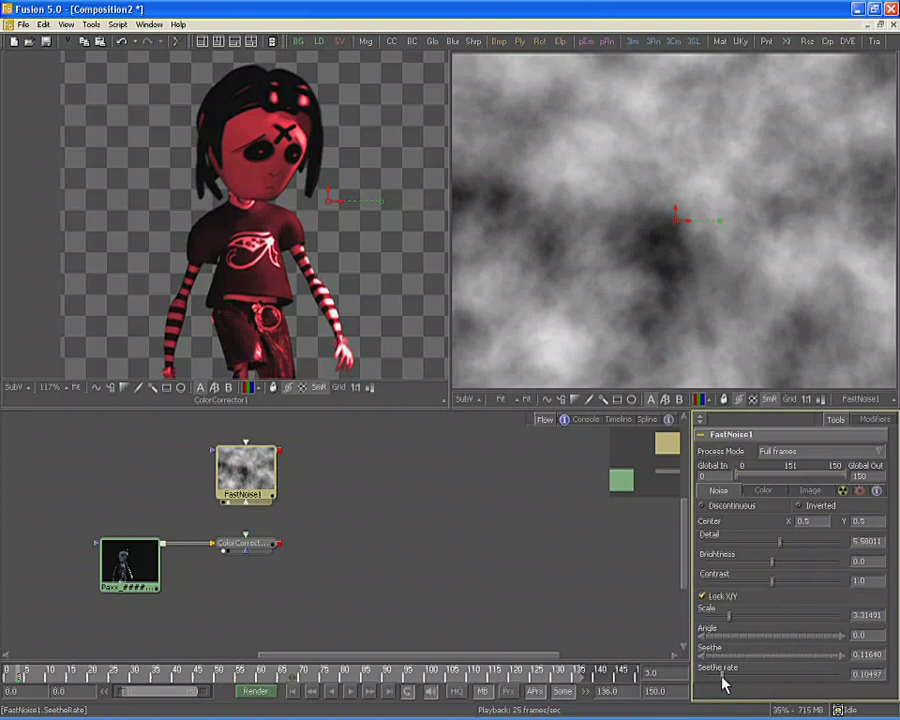
key(space)
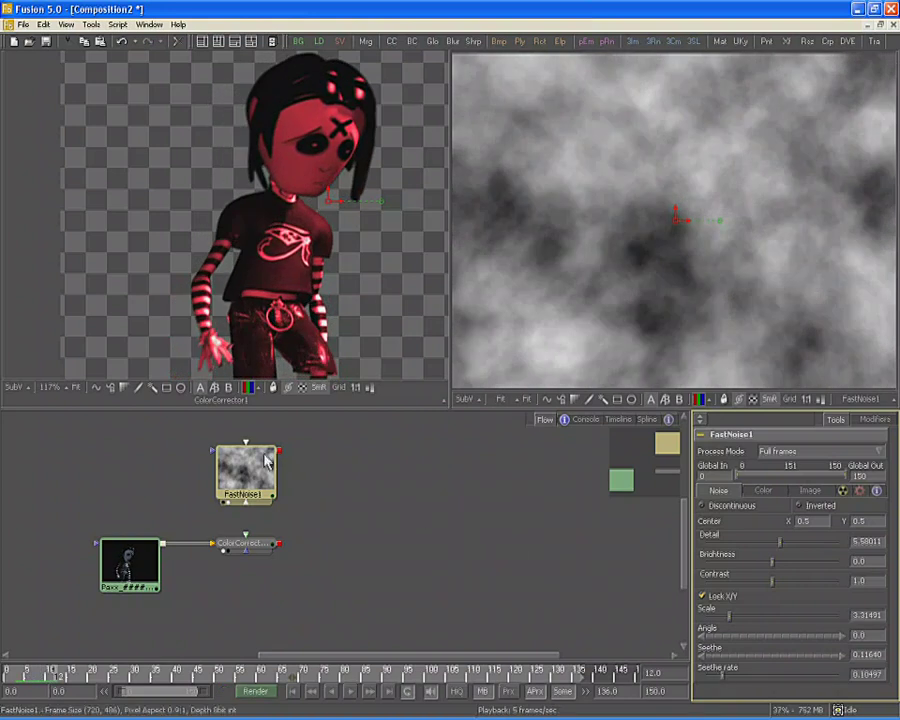
- Connect FastNoise to the Color Corrector's effect mask and set the noise's seethe to about -0.14
drag(279, 452, 246, 553)
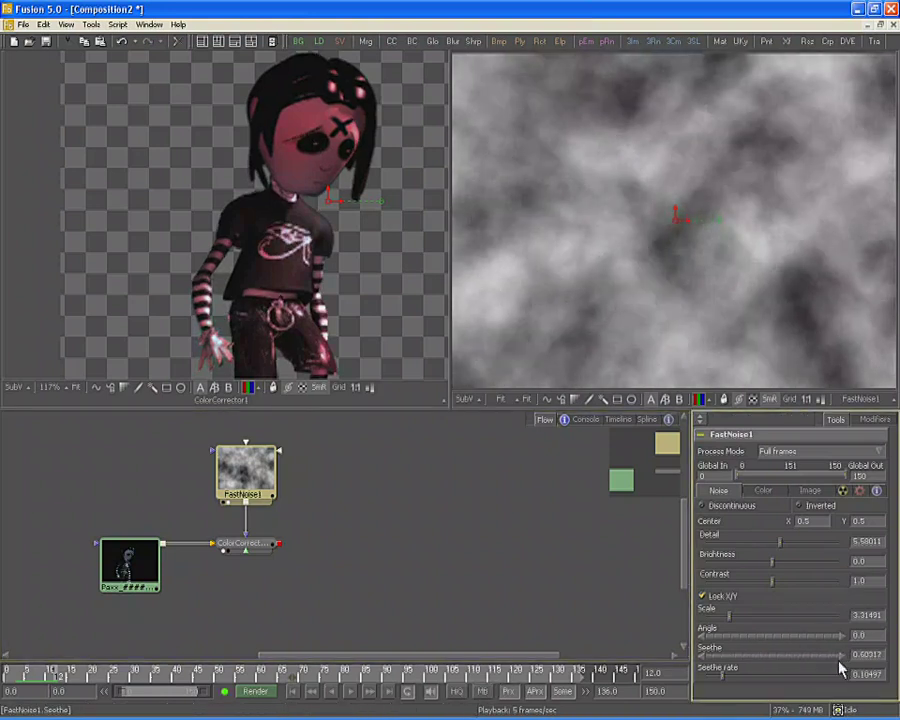
drag(783, 665, 742, 660)
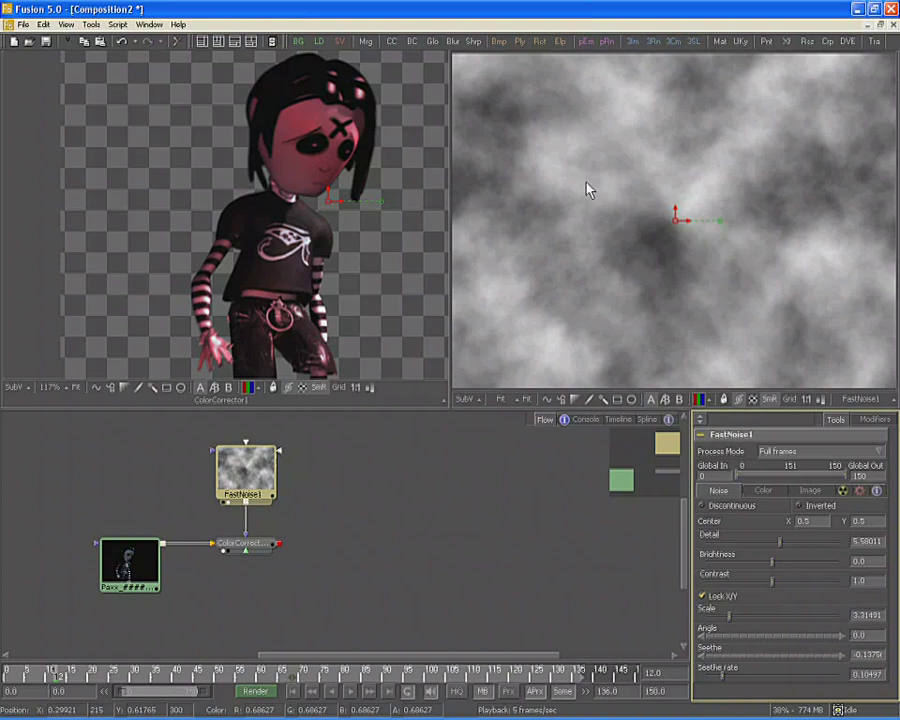
- Review the mask channel options in the Color Corrector's common controls, keeping Alpha as the channel
click(245, 542)
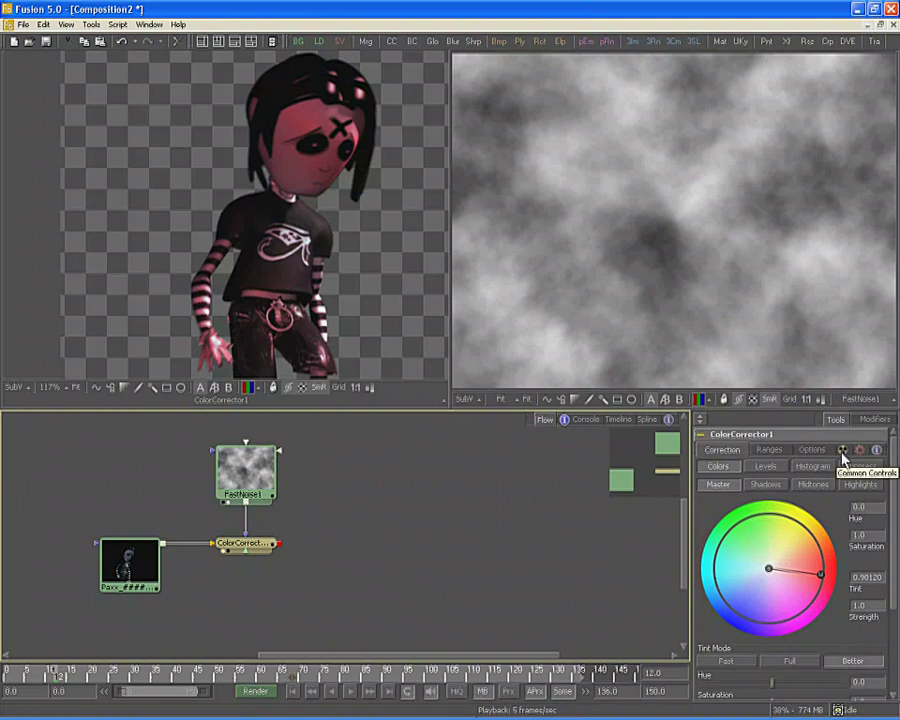
click(842, 452)
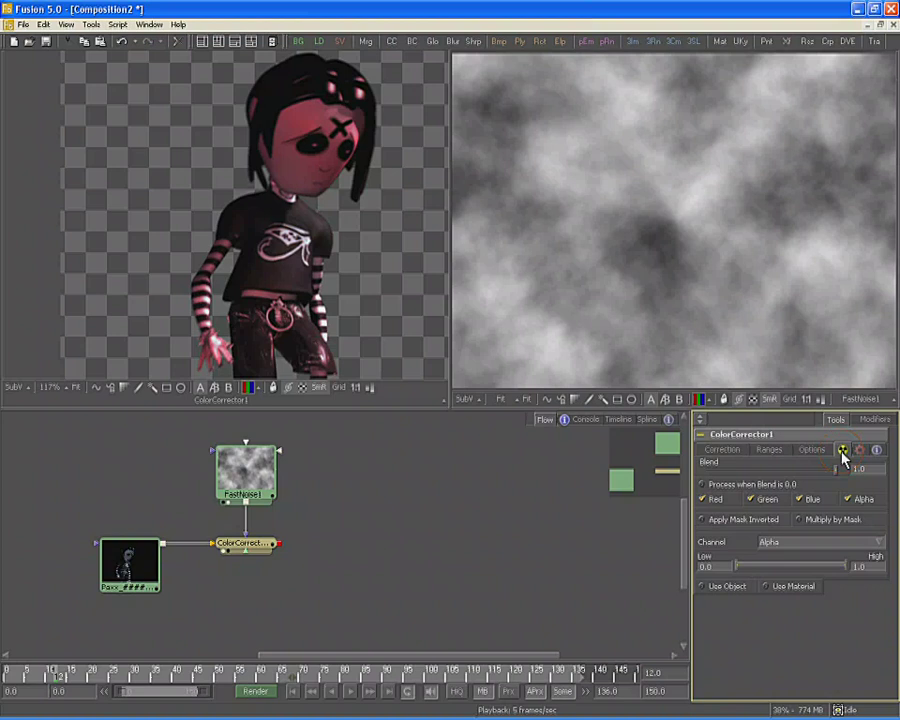
click(829, 543)
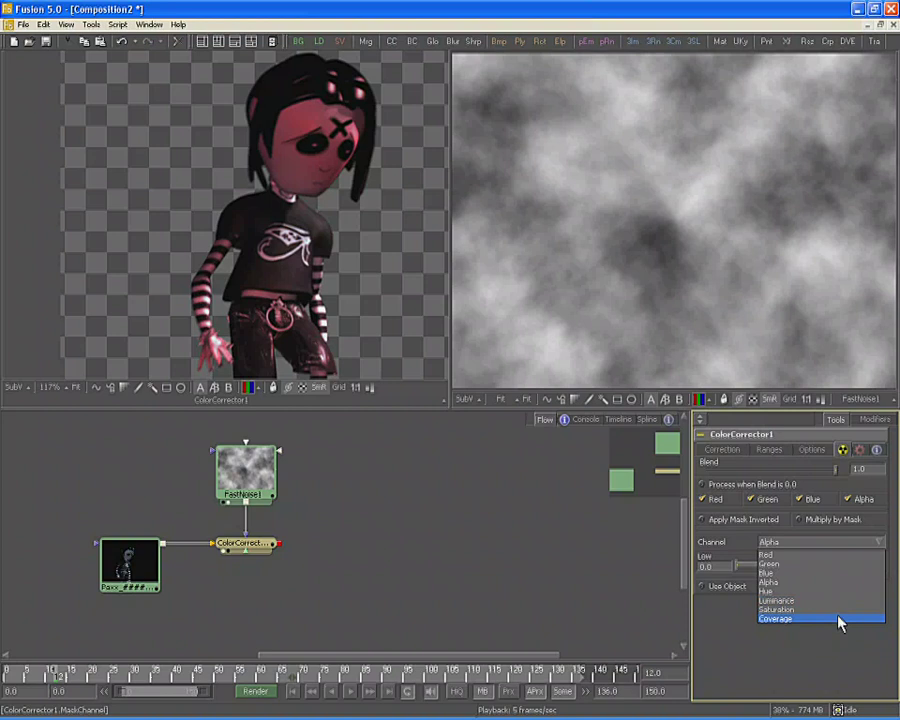
click(824, 582)
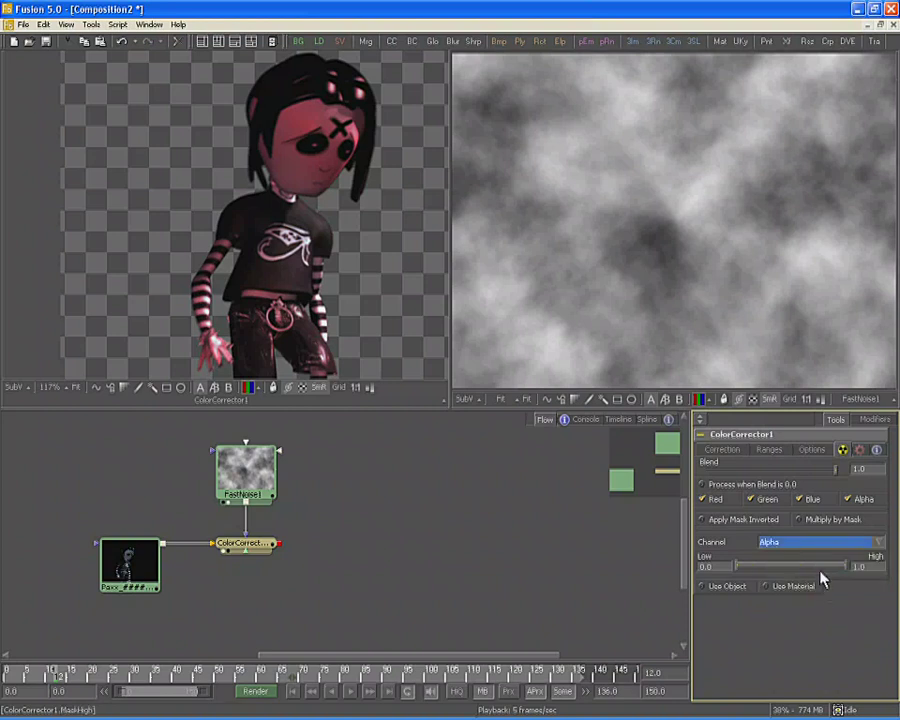
- Move the FastNoise tile above the Paxx loader and disconnect it from the Color Corrector's effect mask
drag(266, 490, 150, 466)
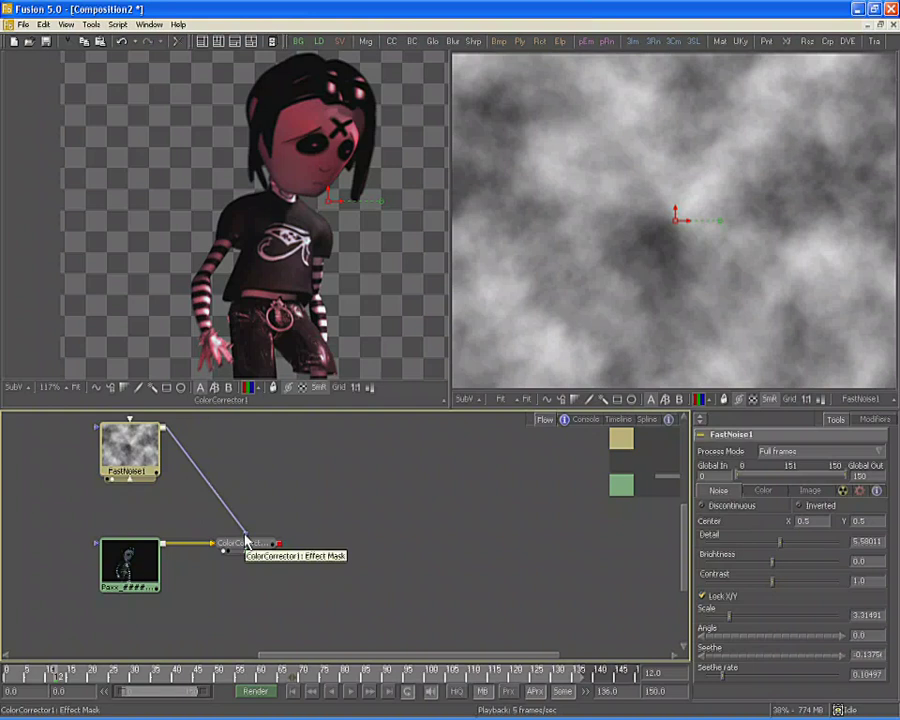
drag(245, 540, 236, 455)
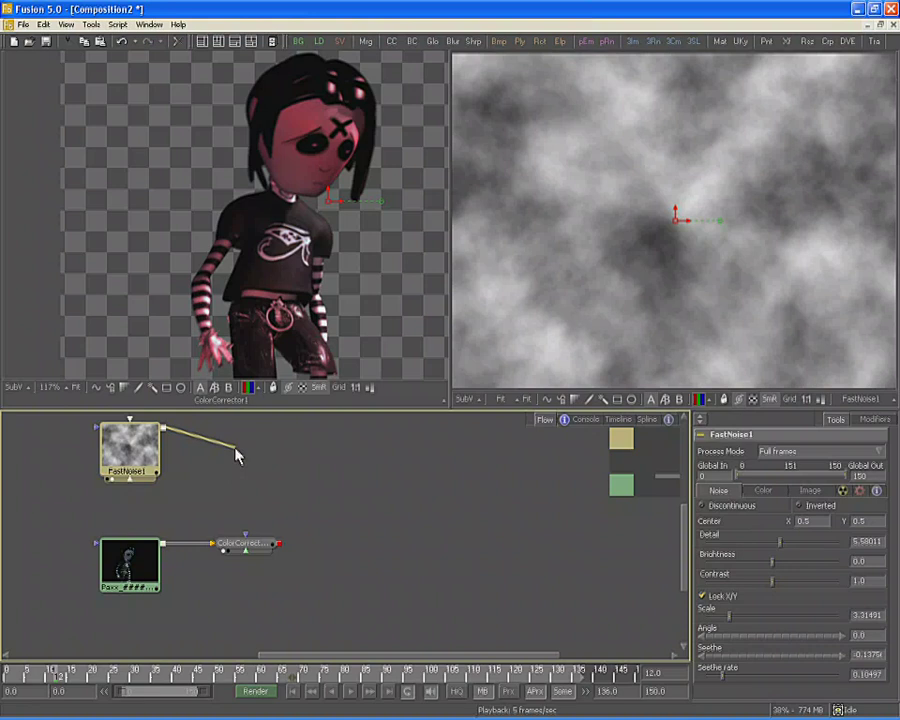
drag(236, 455, 245, 427)
- Add a Bitmap mask beside FastNoise and route the noise through it into the Color Corrector's effect mask
right_click(245, 427)
mouse_move(265, 431)
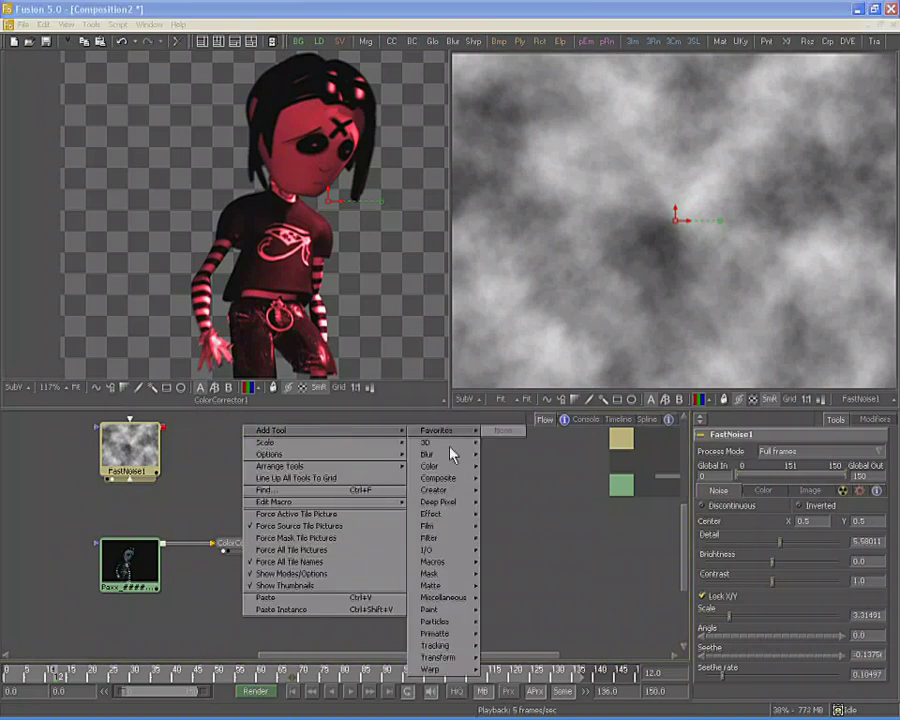
mouse_move(462, 578)
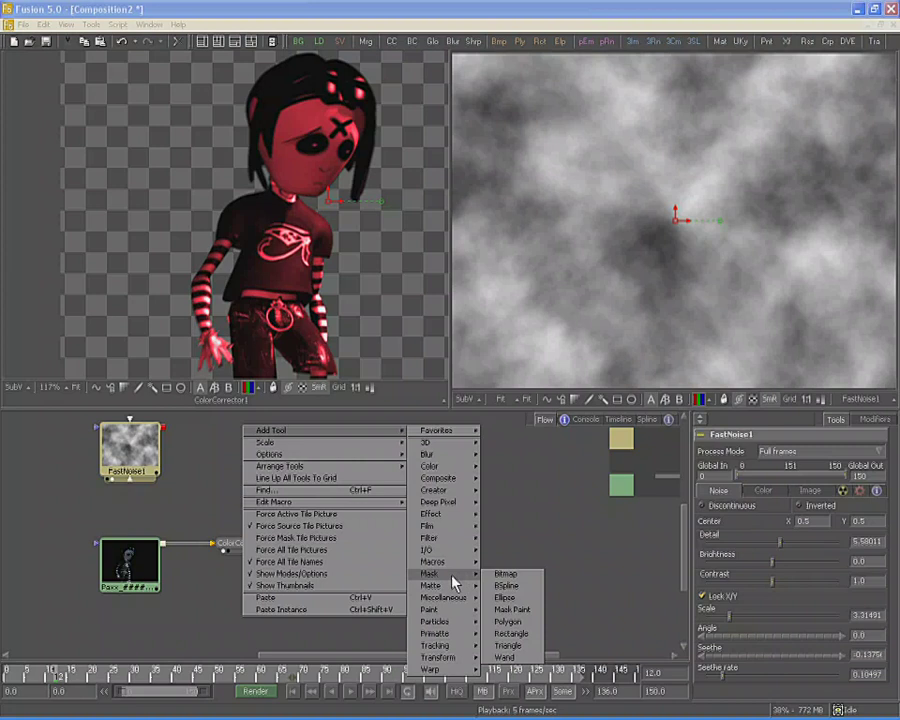
click(504, 575)
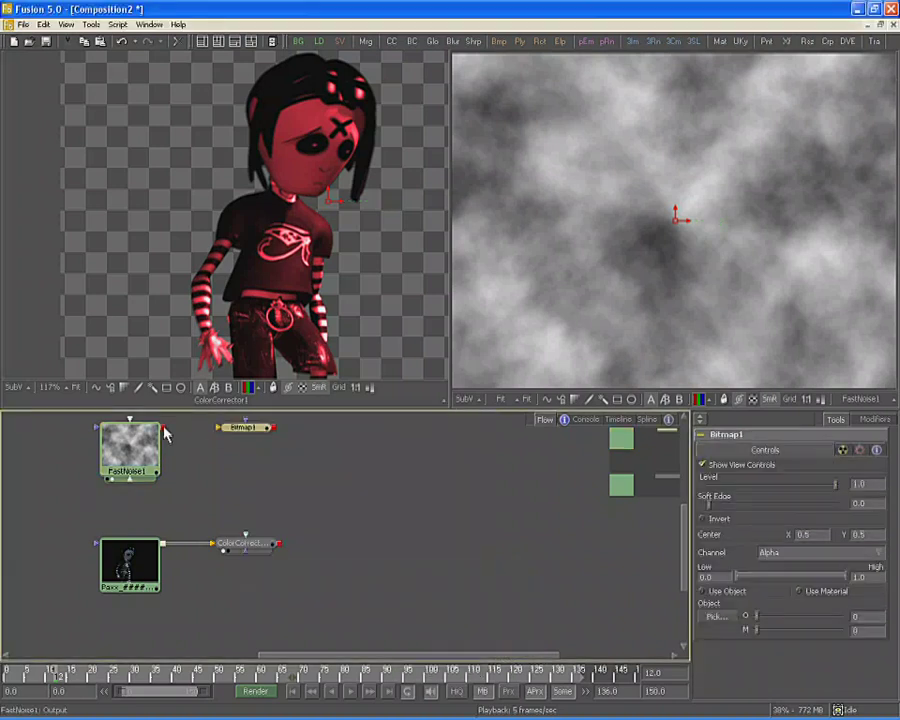
drag(165, 427, 253, 549)
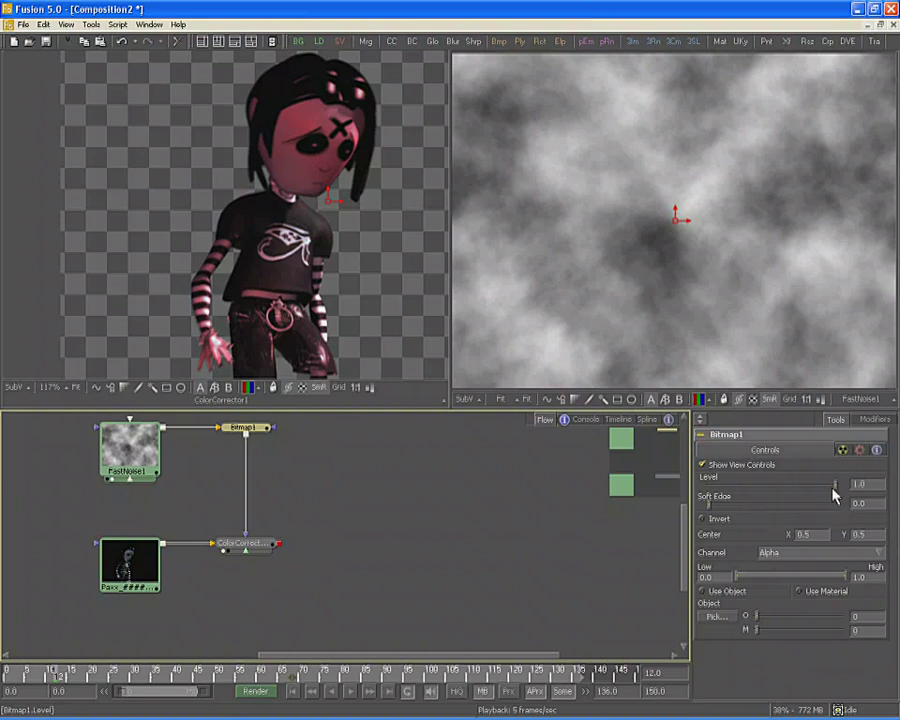
- Show the Bitmap mask in the second viewer and set its level to about 0.70
drag(838, 483, 780, 485)
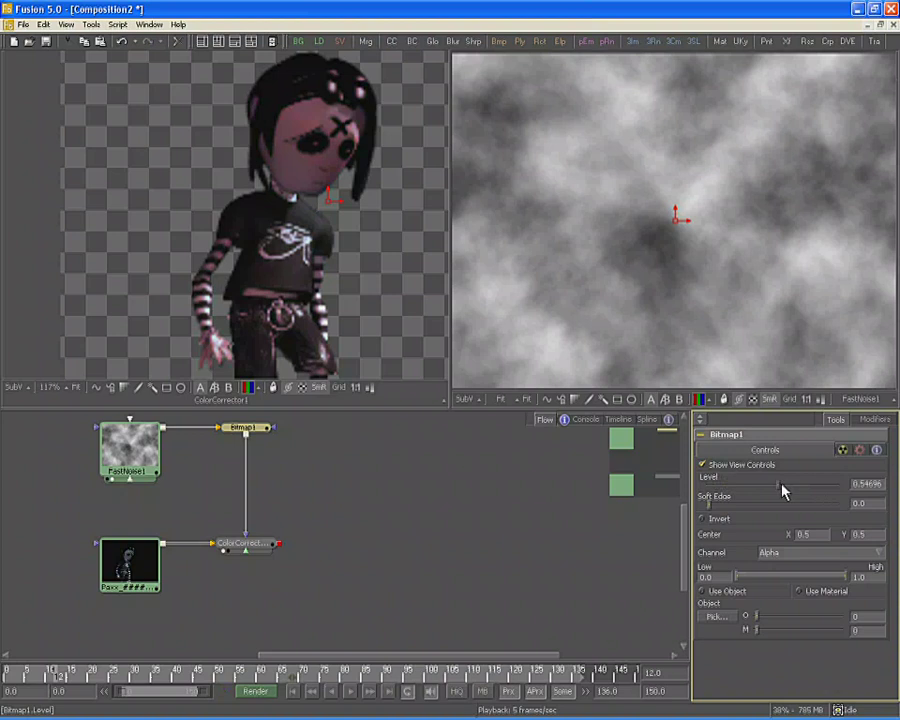
drag(243, 427, 658, 345)
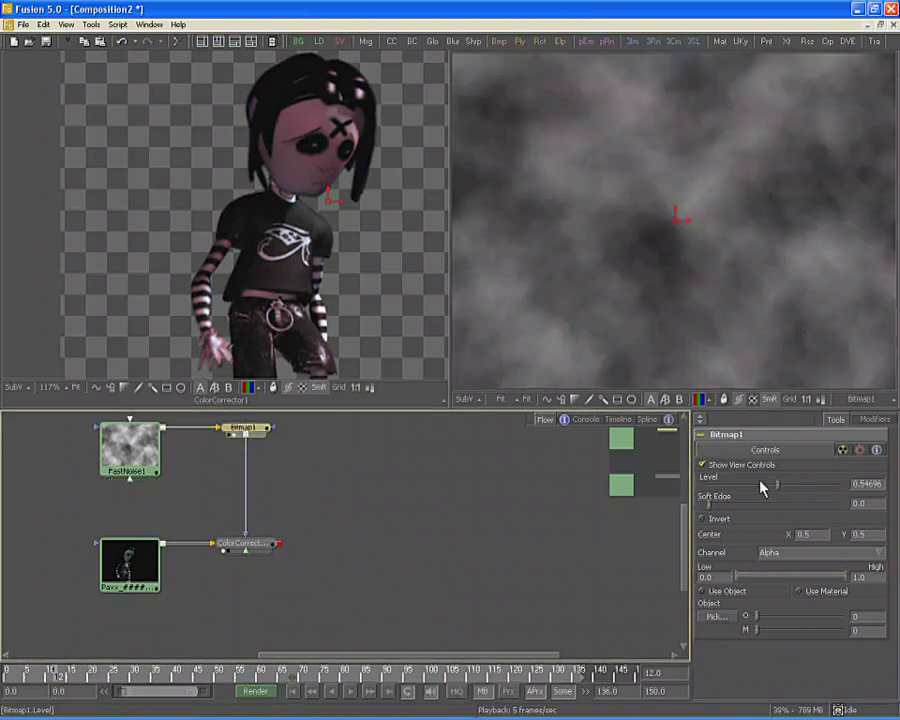
drag(717, 490, 796, 489)
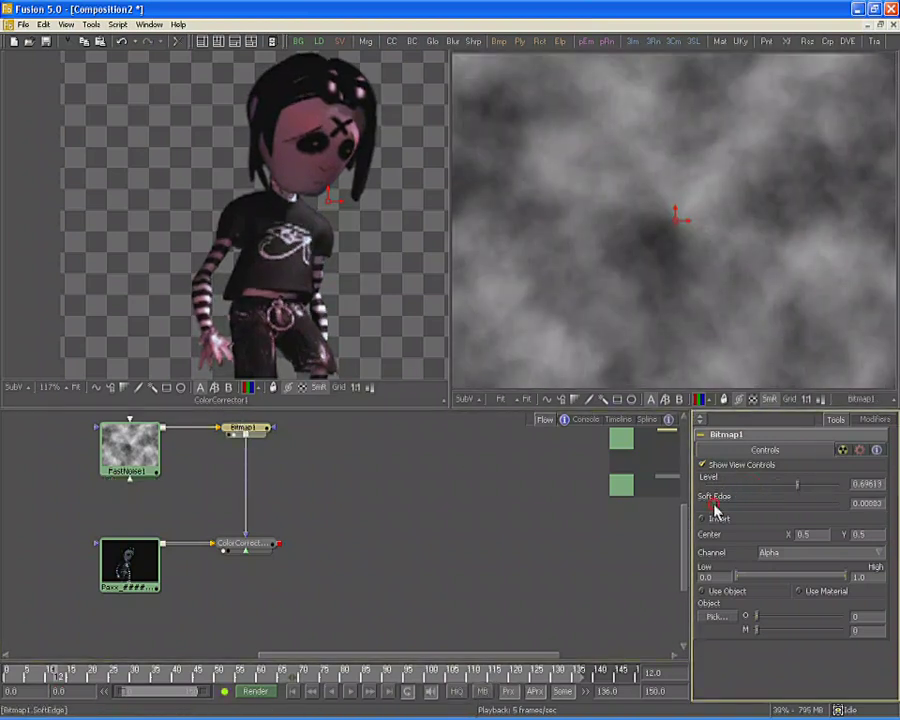
- Try the Bitmap mask's soft edge and inversion, restore both, and shift its center to about X 0.503, Y 0.502
mouse_move(714, 509)
mouse_down()
mouse_move(752, 512)
mouse_move(704, 510)
mouse_up()
click(713, 526)
click(713, 526)
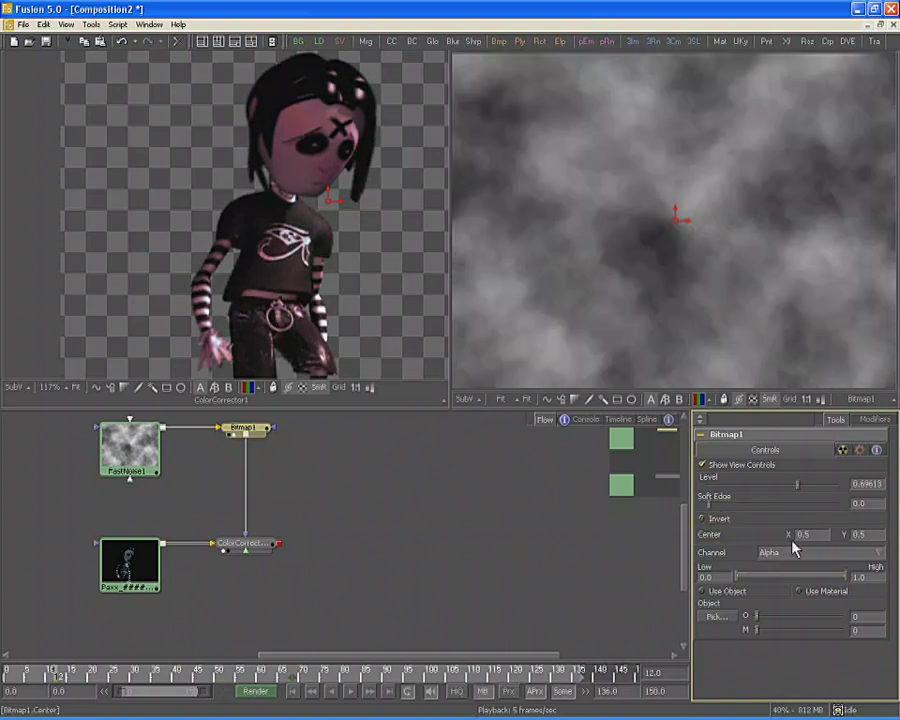
mouse_move(676, 220)
mouse_down()
mouse_move(665, 223)
mouse_move(699, 233)
mouse_move(673, 219)
mouse_move(655, 225)
mouse_move(671, 233)
mouse_move(678, 220)
mouse_up()
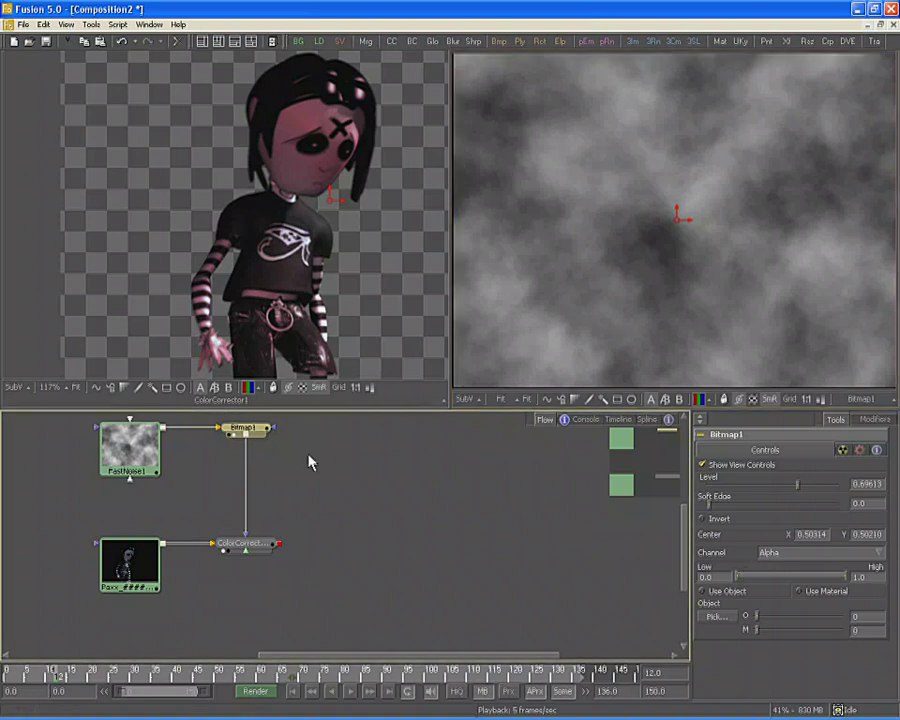
- Delete the FastNoise and Bitmap tools together and move the Color Corrector farther from the Paxx loader
drag(308, 455, 54, 429)
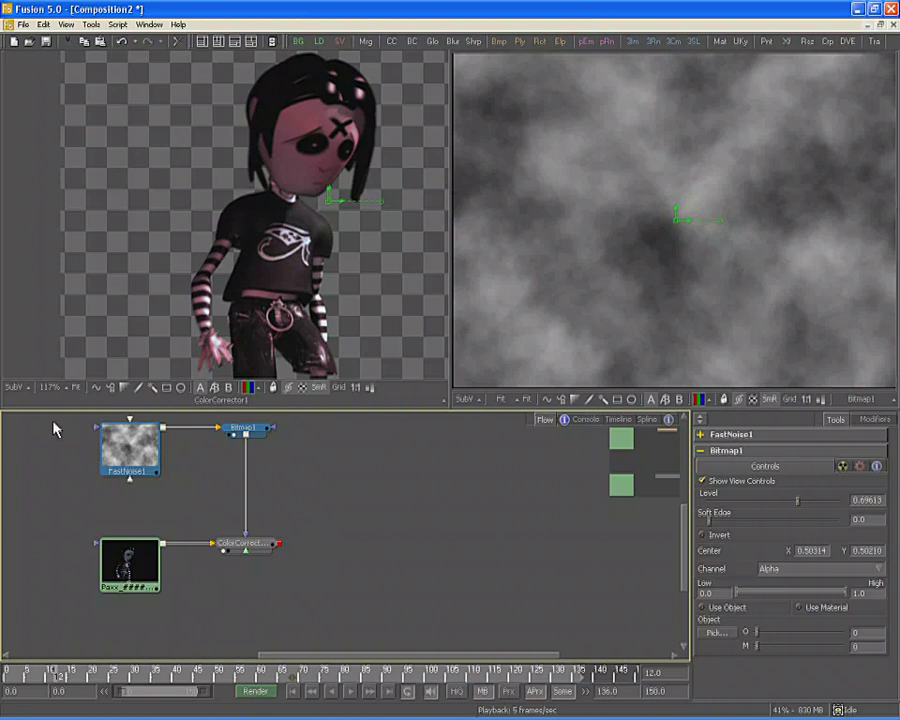
key(Delete)
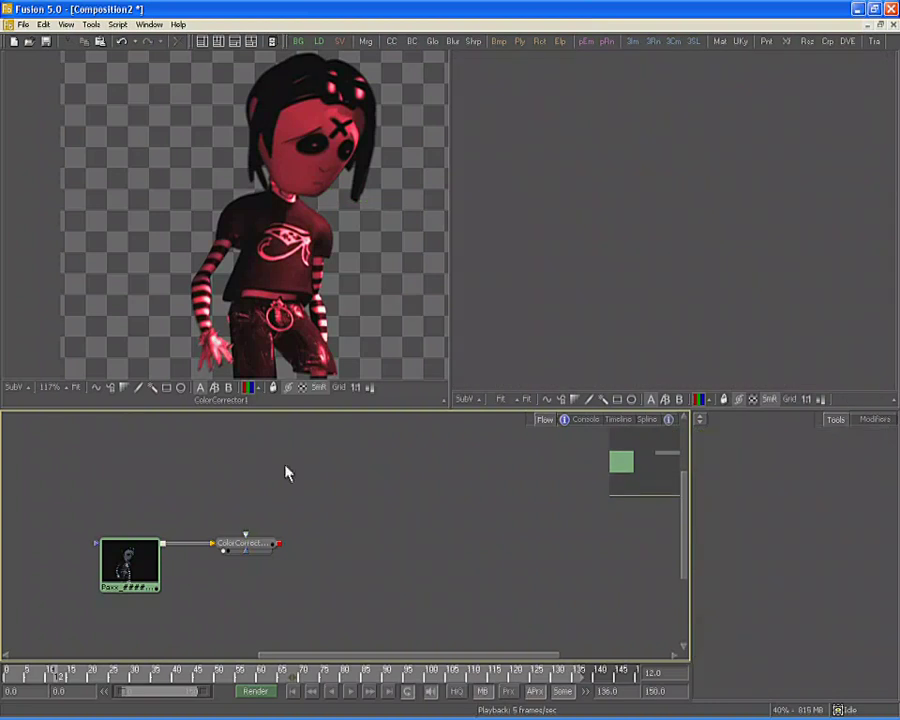
drag(247, 543, 326, 550)
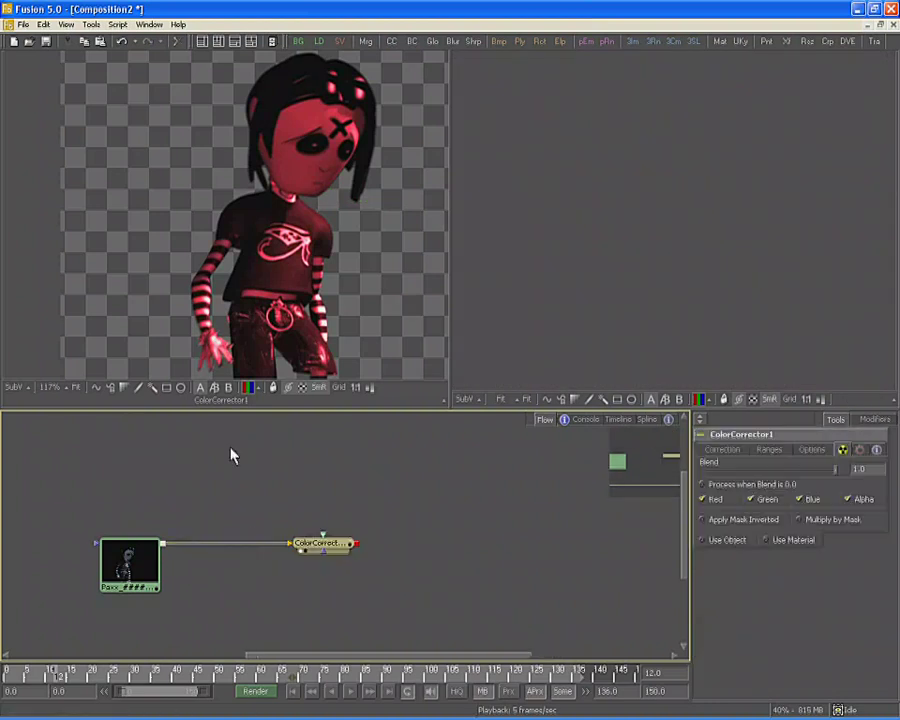
- Add a new Bitmap mask above the Paxx loader, feed it from the loader and show it in the second viewer
right_click(230, 455)
click(296, 453)
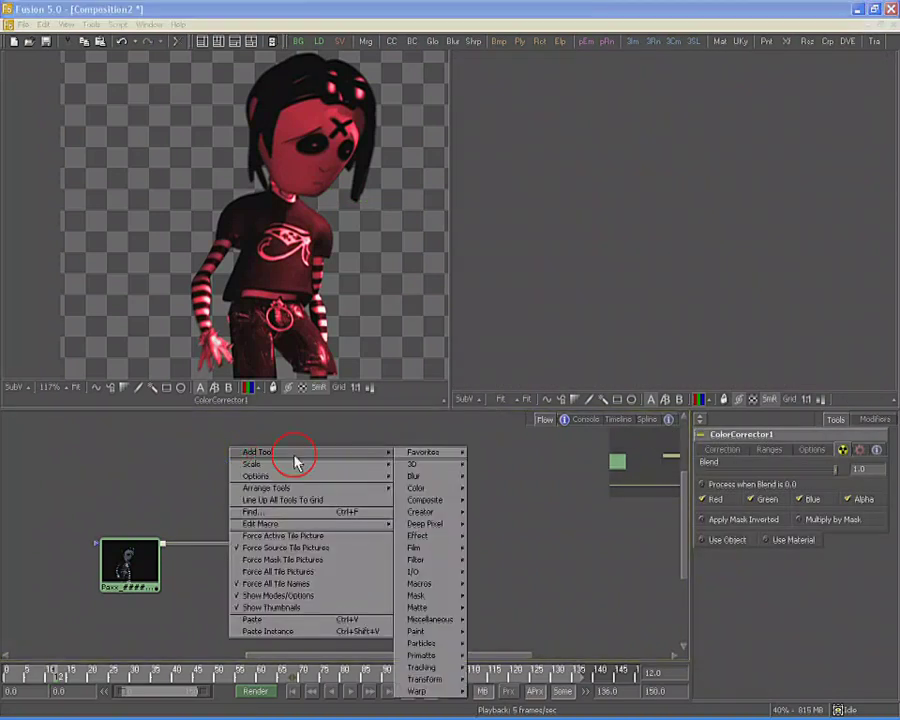
mouse_move(438, 597)
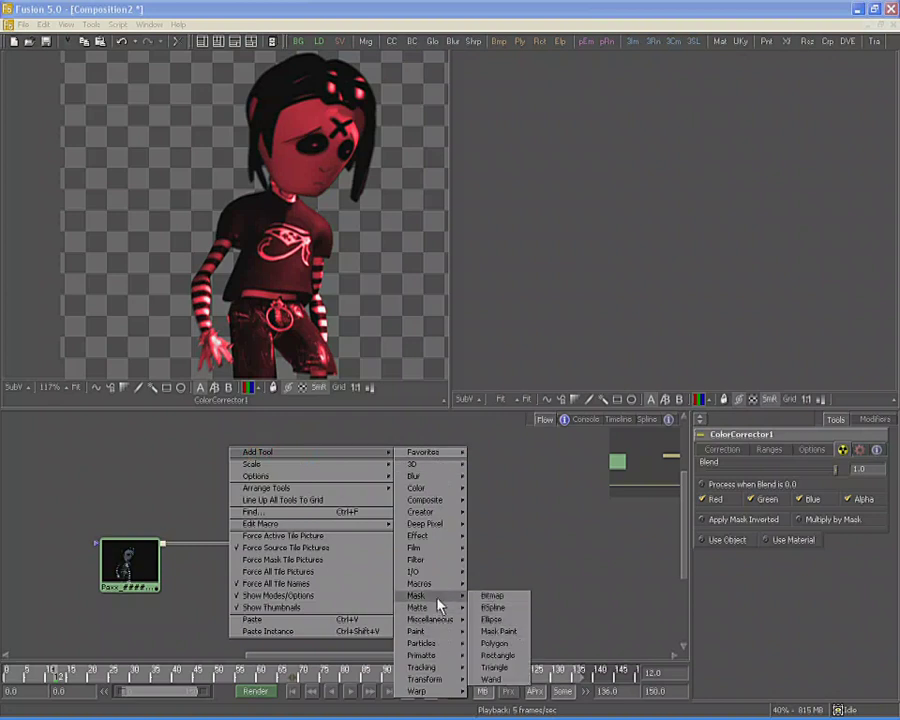
click(476, 597)
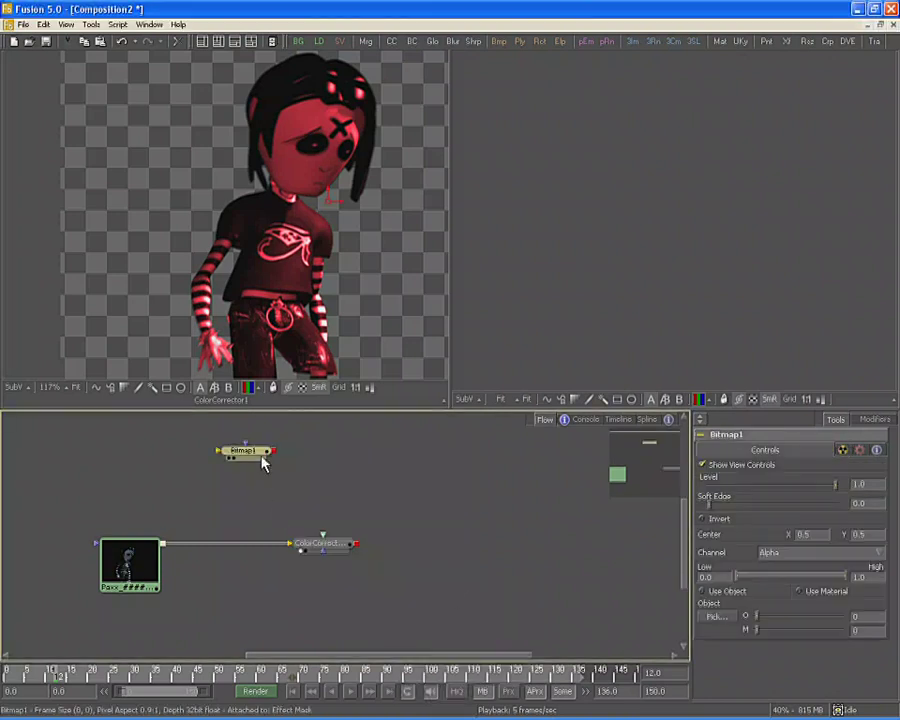
drag(165, 544, 229, 455)
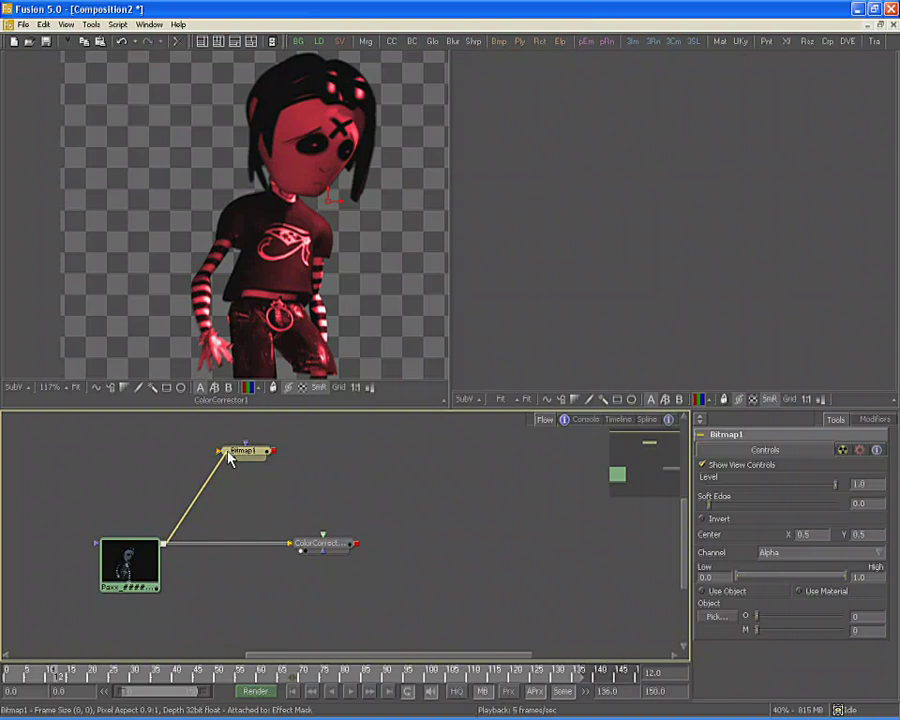
drag(248, 456, 632, 320)
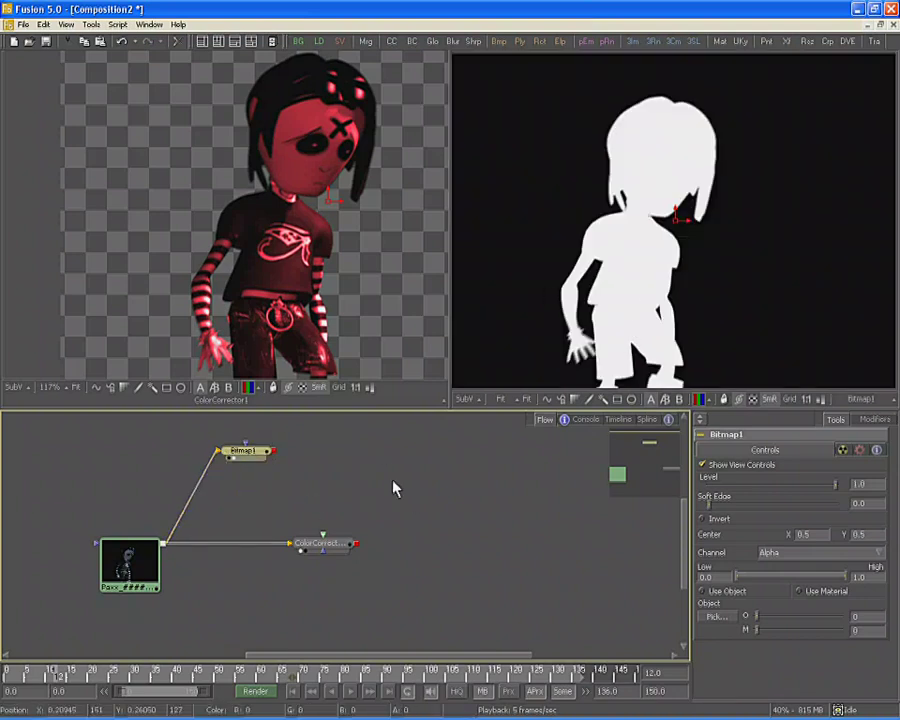
- Copy and paste the Bitmap mask so the copy follows the original, and connect the Paxx loader to the copy's image input
right_click(244, 449)
click(282, 467)
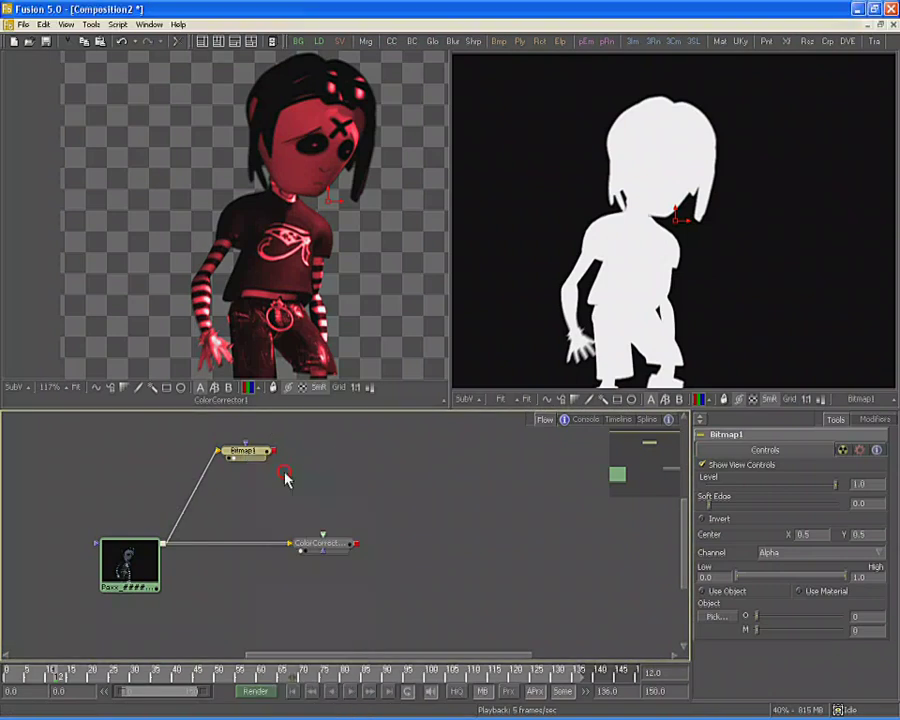
right_click(331, 450)
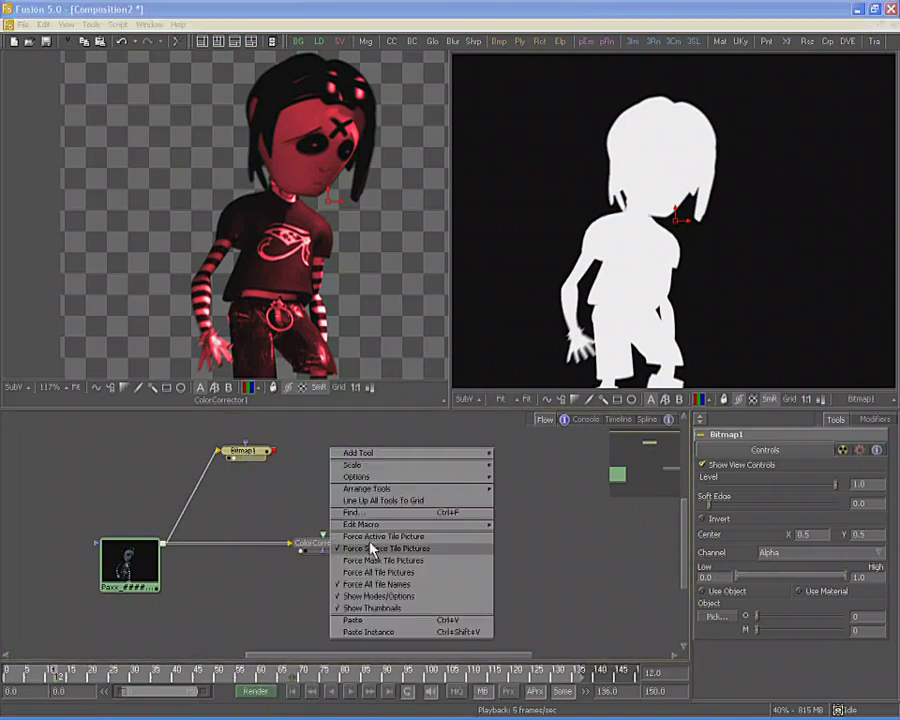
click(384, 624)
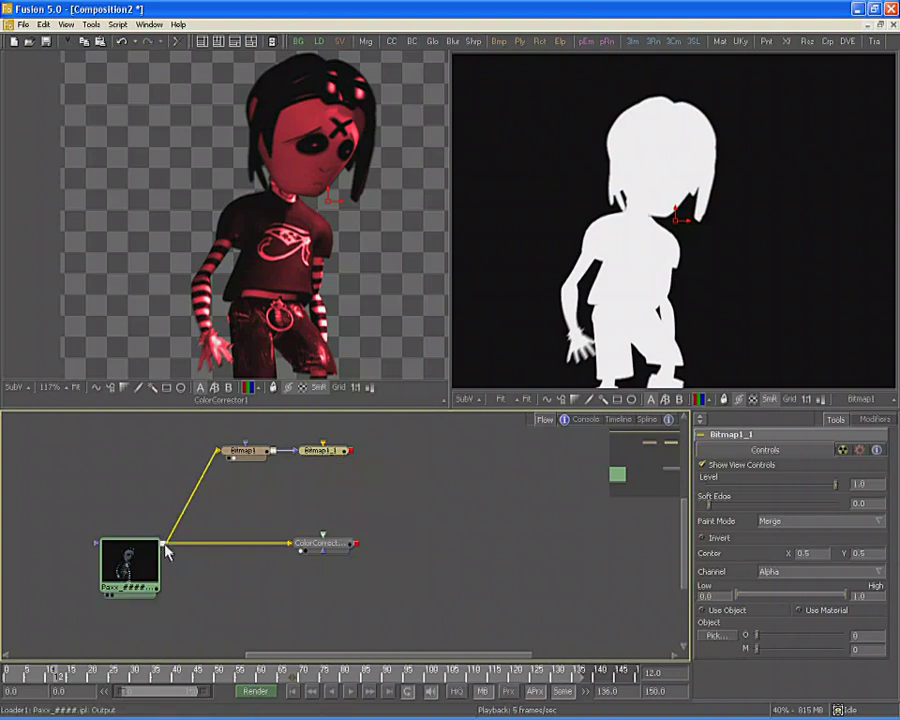
drag(168, 553, 331, 462)
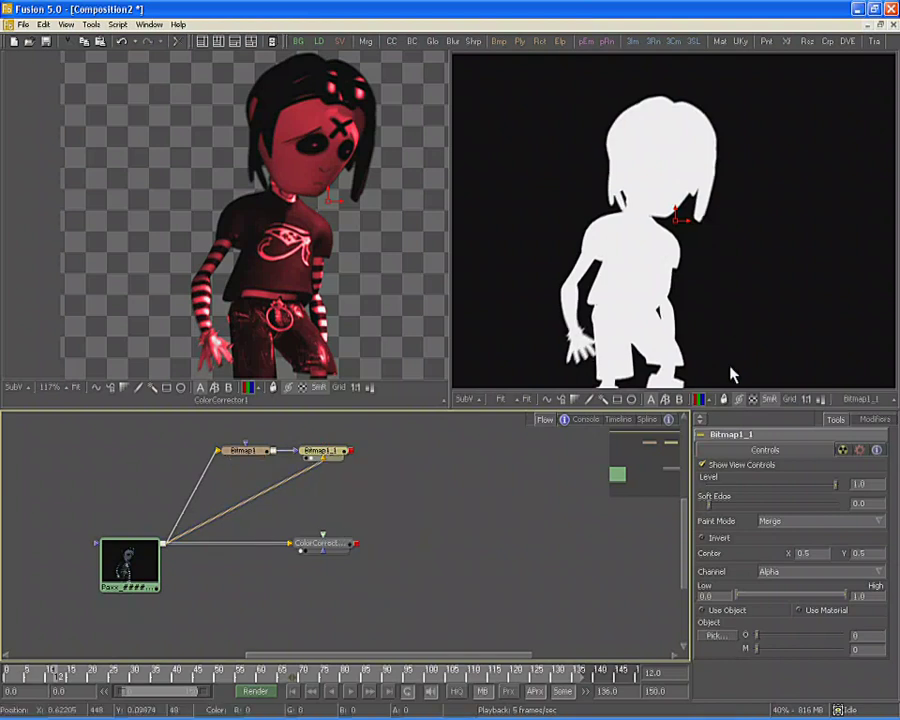
- Set the second Bitmap mask's paint mode to Subtract and offset its center to about X 0.491, Y 0.506
click(801, 522)
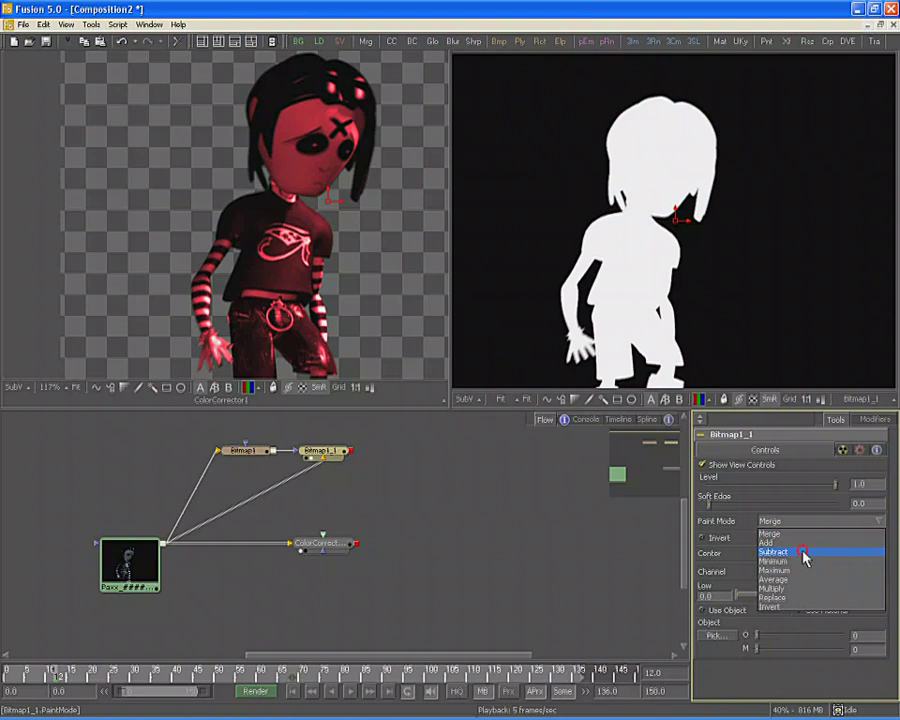
click(804, 553)
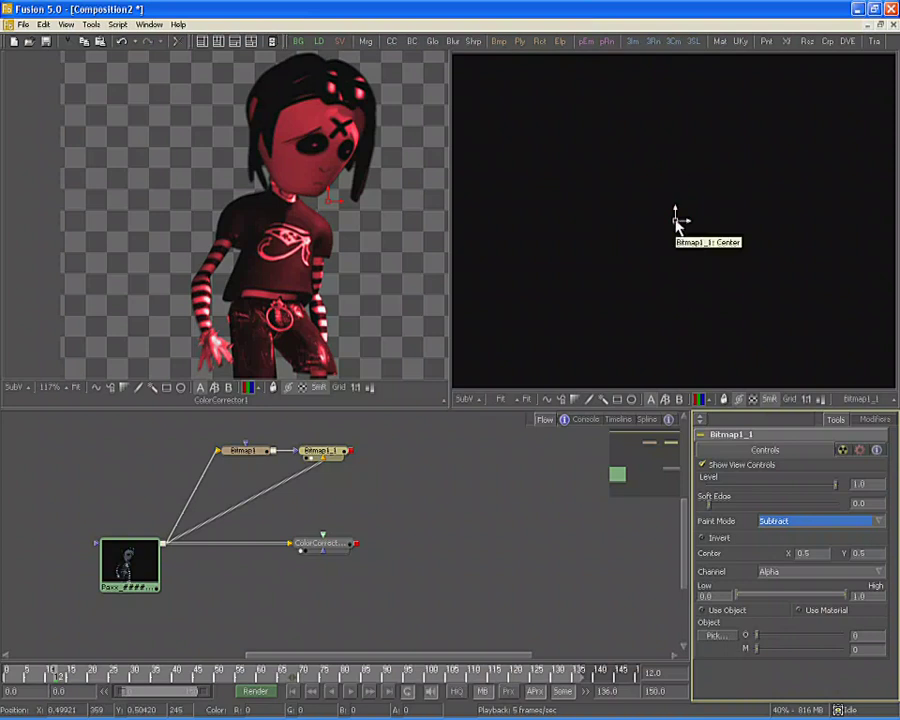
drag(677, 220, 672, 223)
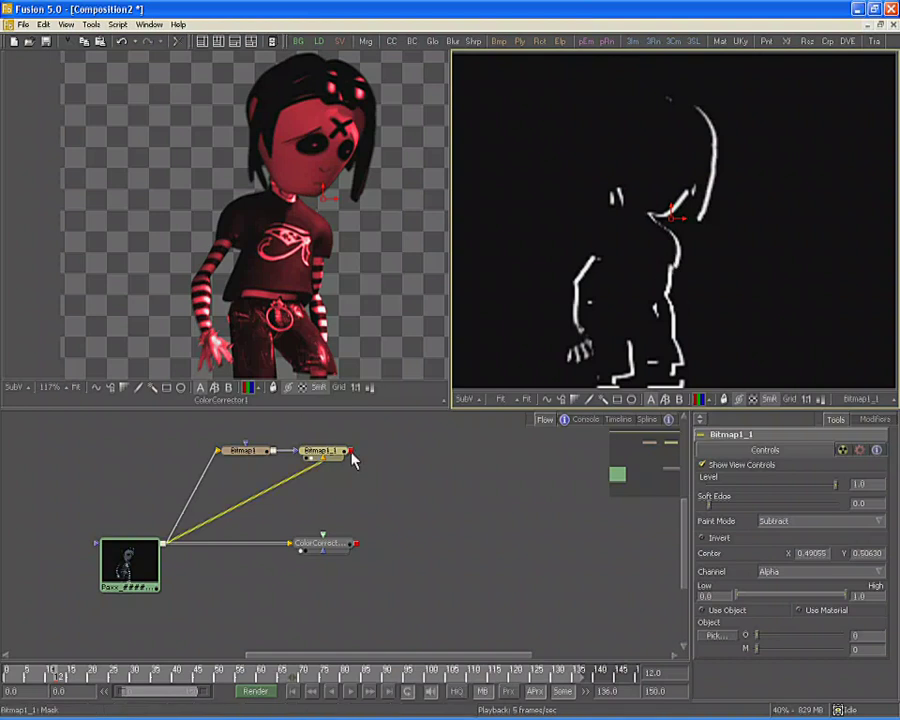
- Connect the second Bitmap mask to the Color Corrector's effect mask and set its soft edge to about 0.014
drag(352, 456, 338, 551)
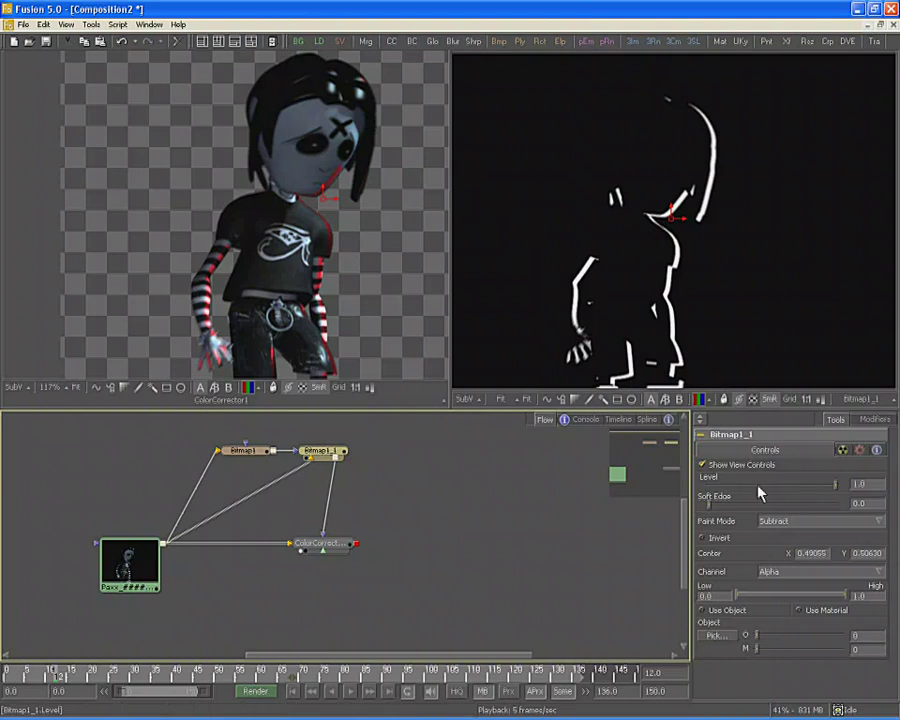
drag(707, 509, 720, 510)
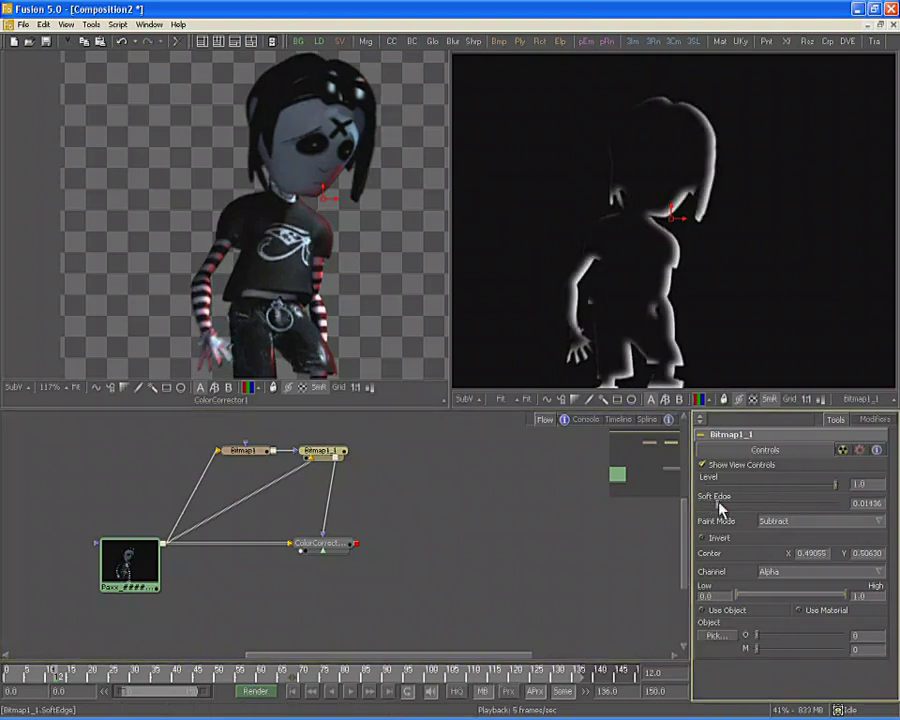
- Change the Color Corrector's master tint to orange-yellow, about 0.13, keeping the strength at 1.0
click(333, 551)
click(745, 449)
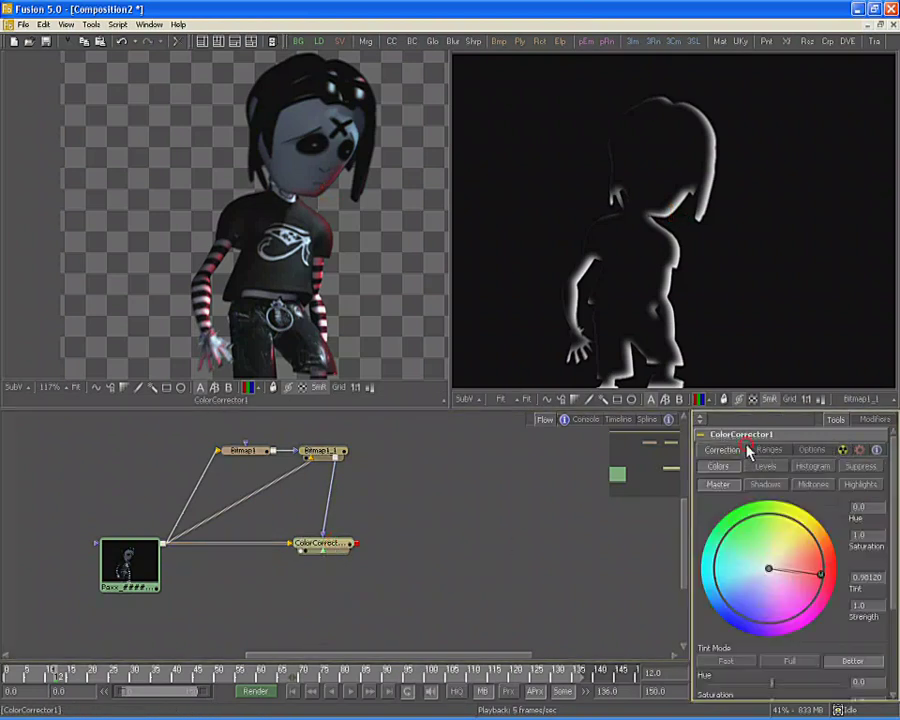
drag(820, 577, 805, 529)
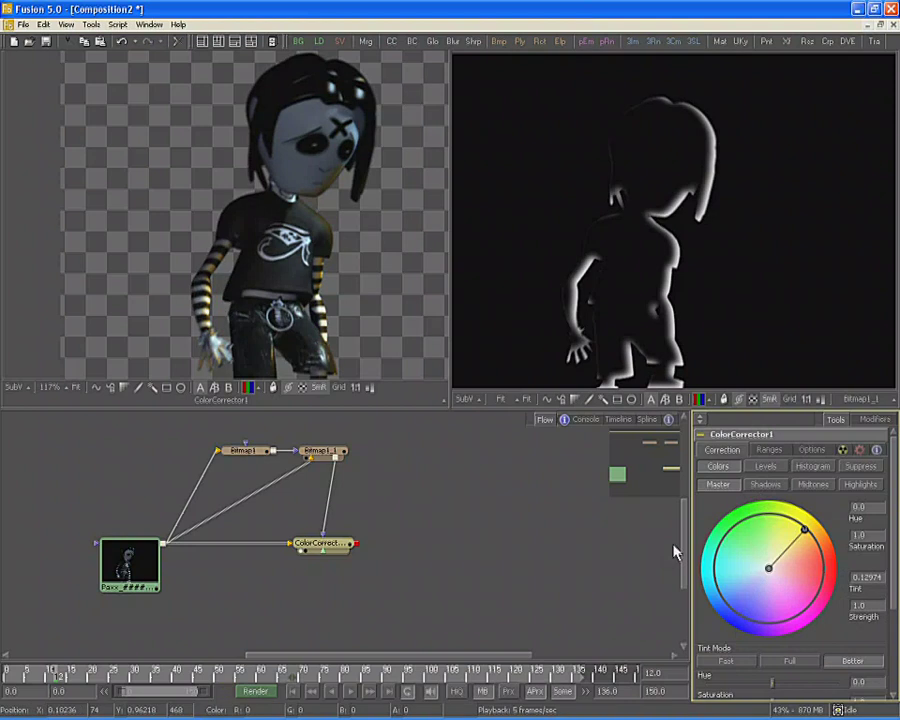